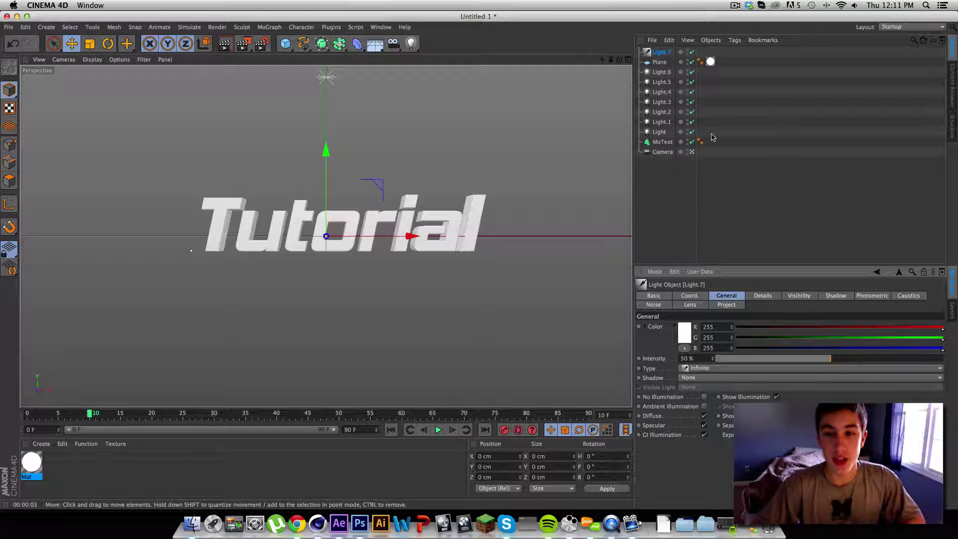
Step: Delete all the lights and the plane, and move the Tutorial text along X to about -131 cm
drag(712, 137, 710, 48)
key(Delete)
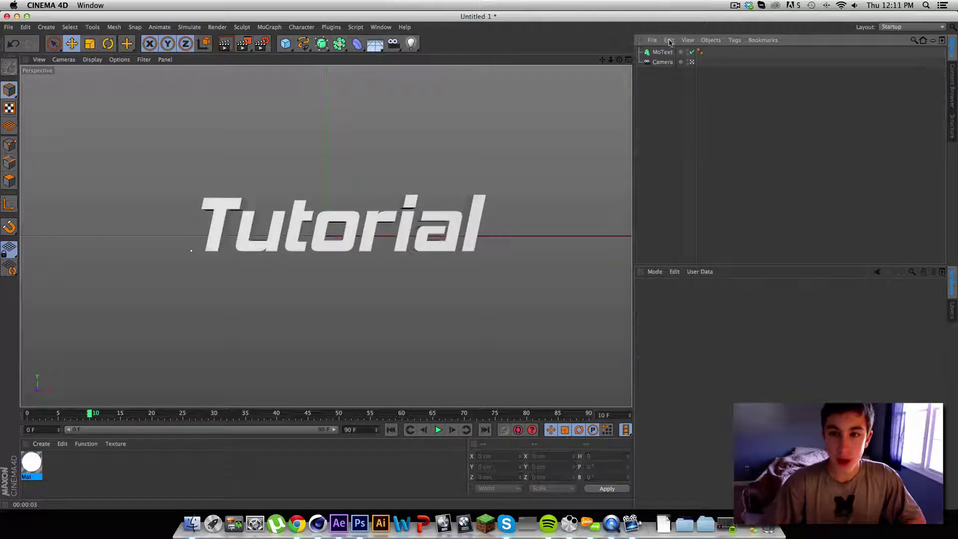
click(661, 52)
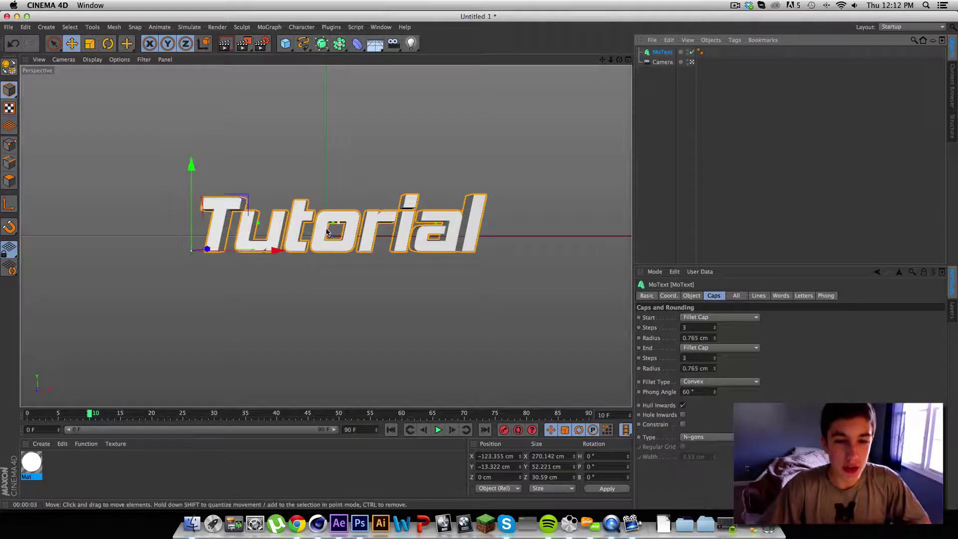
drag(345, 220, 315, 216)
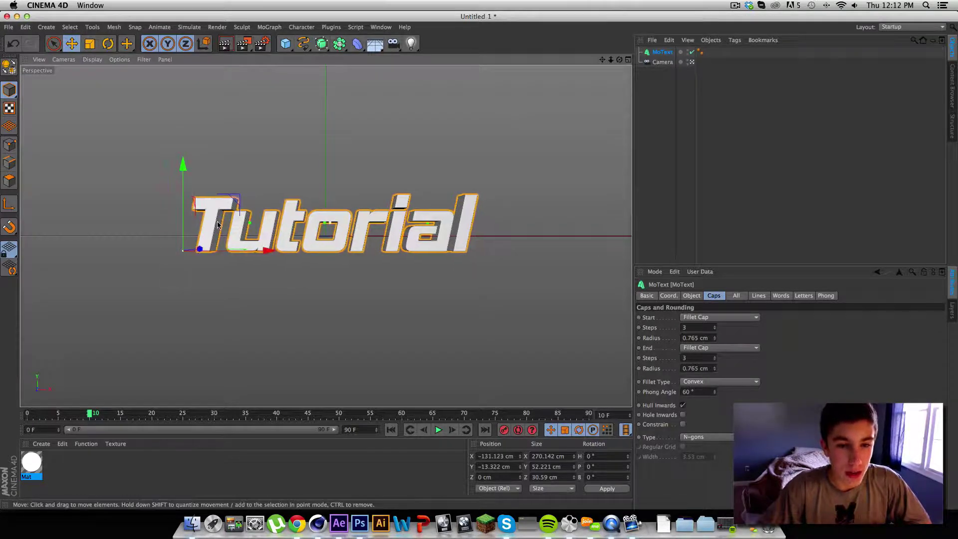
Step: Set the text's start and end fillet cap radius to 1 cm each
click(708, 338)
text(1)
drag(705, 367, 619, 365)
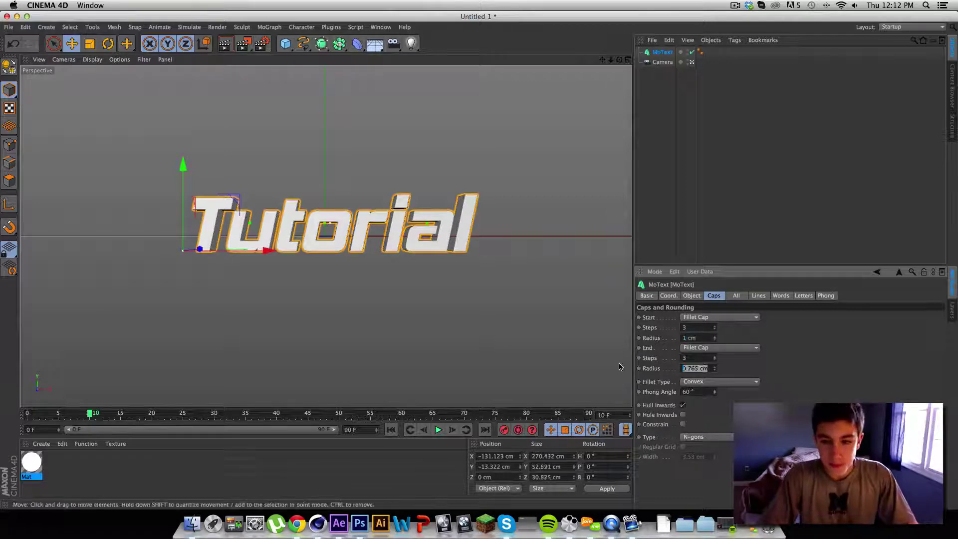
text(1)
click(781, 355)
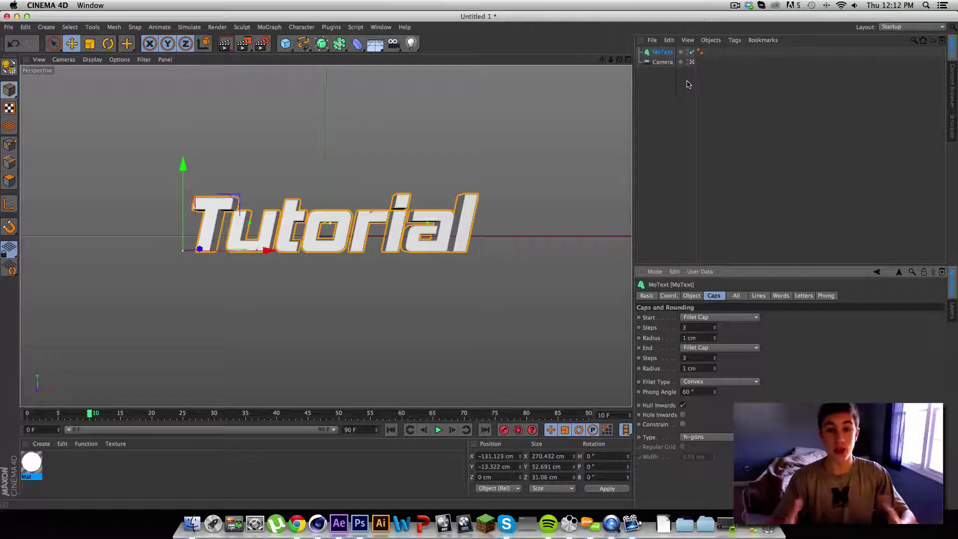
click(662, 61)
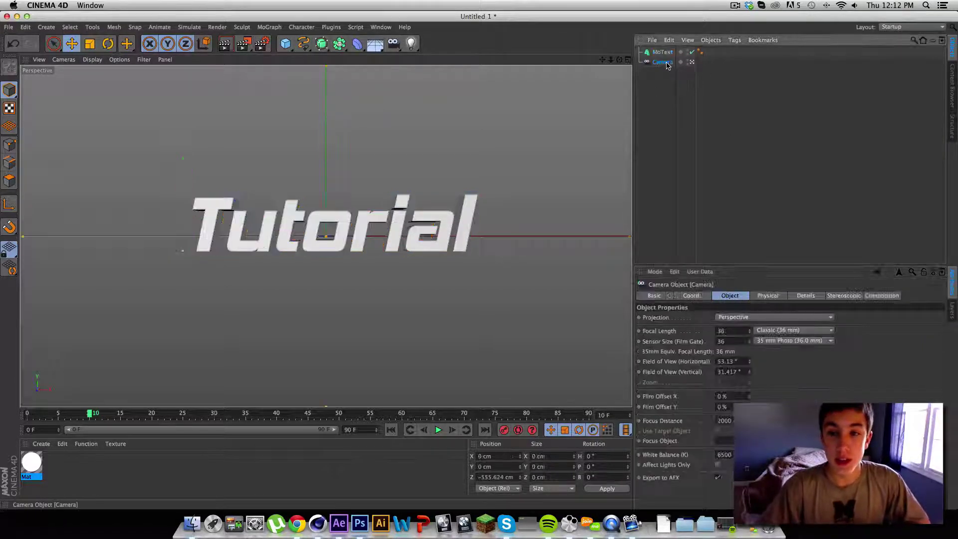
click(410, 43)
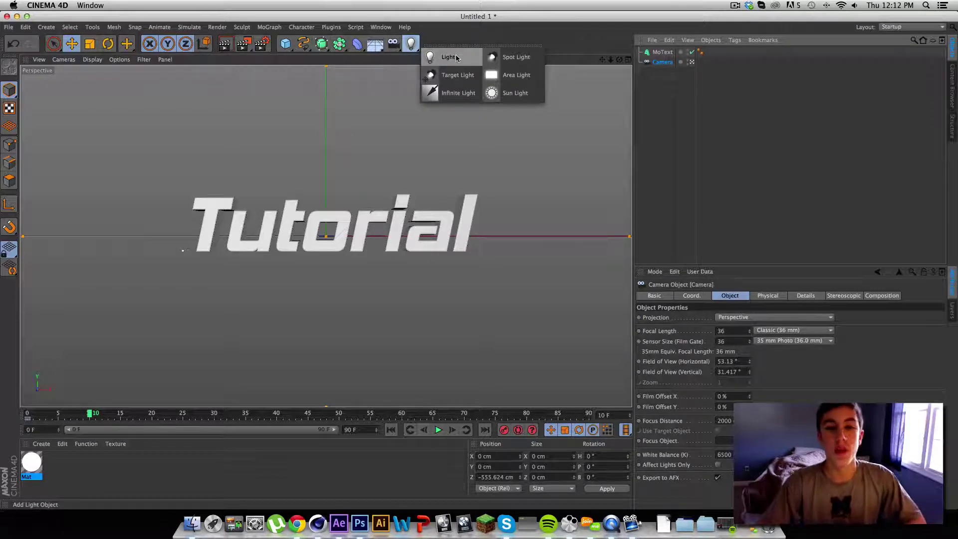
click(455, 57)
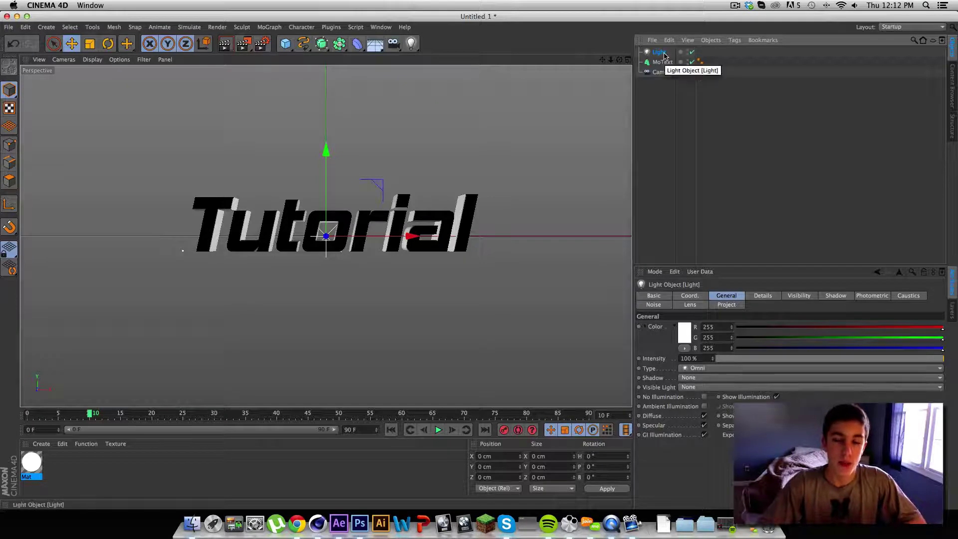
key(Delete)
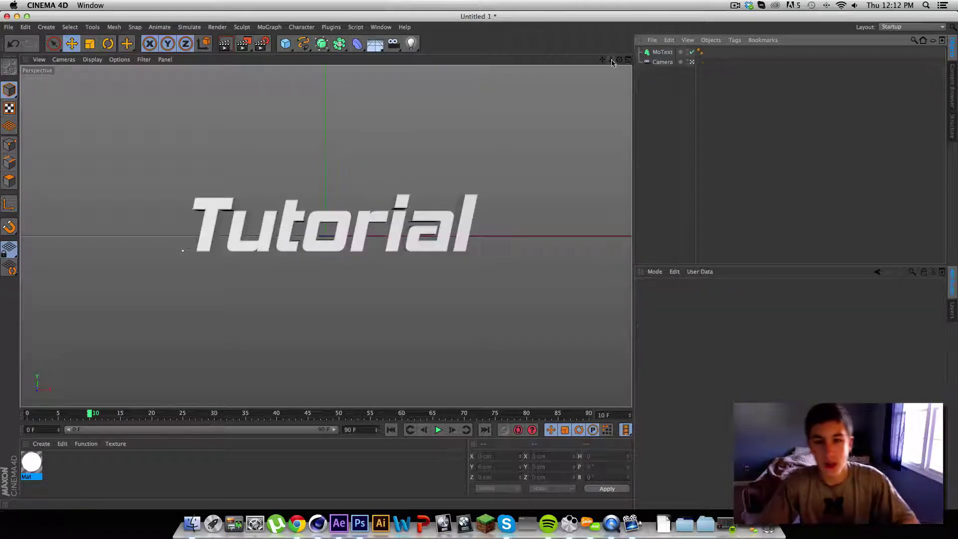
Step: Render the viewport with the text seen from an angled low viewpoint
drag(619, 59, 325, 235)
click(226, 45)
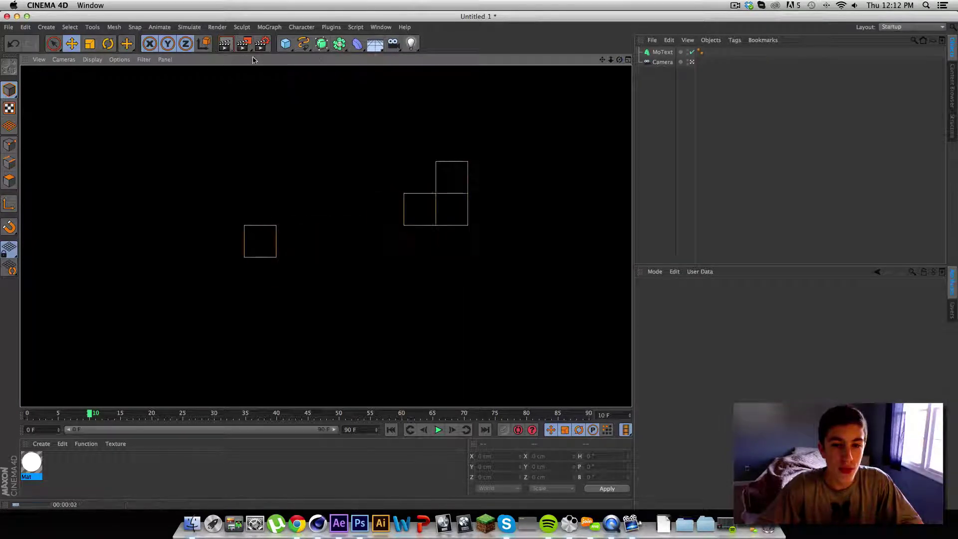
click(867, 162)
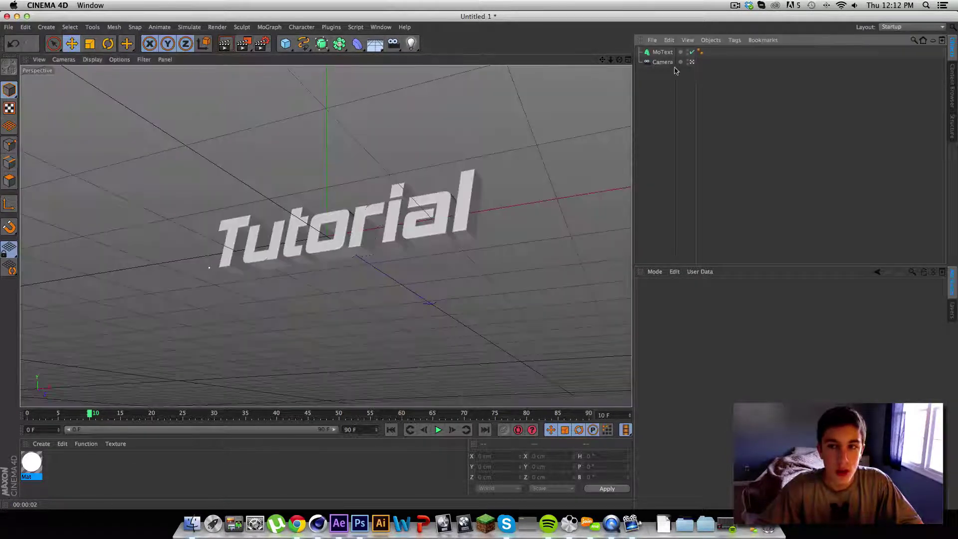
Step: Disable Global Illumination in the render settings and close them
click(662, 52)
click(262, 44)
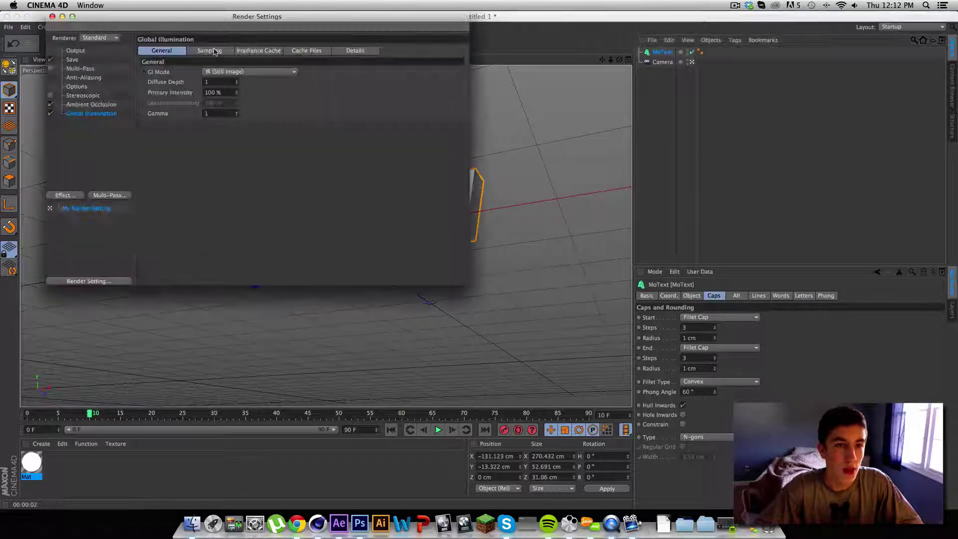
click(50, 113)
click(52, 16)
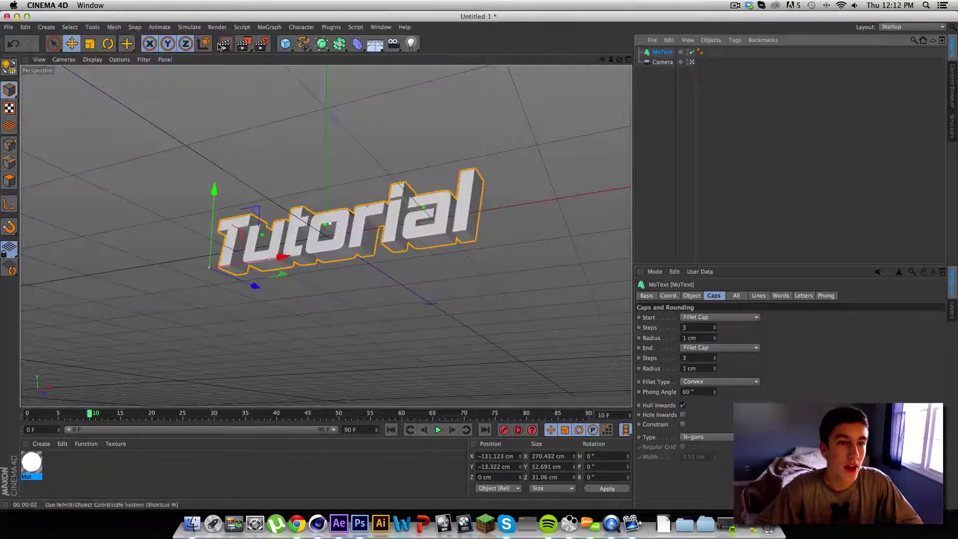
Step: Render the text without Global Illumination from the angled front view and from behind
click(229, 45)
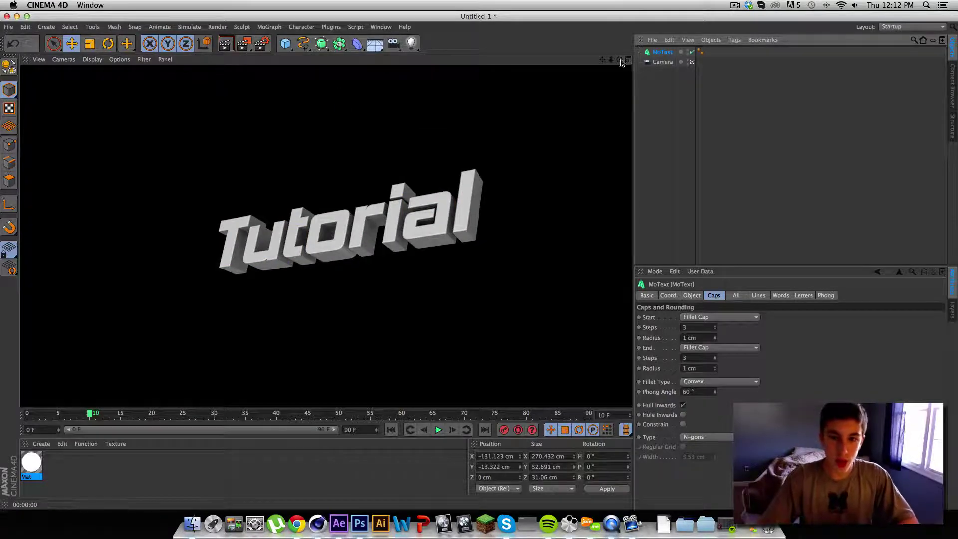
drag(620, 60, 444, 65)
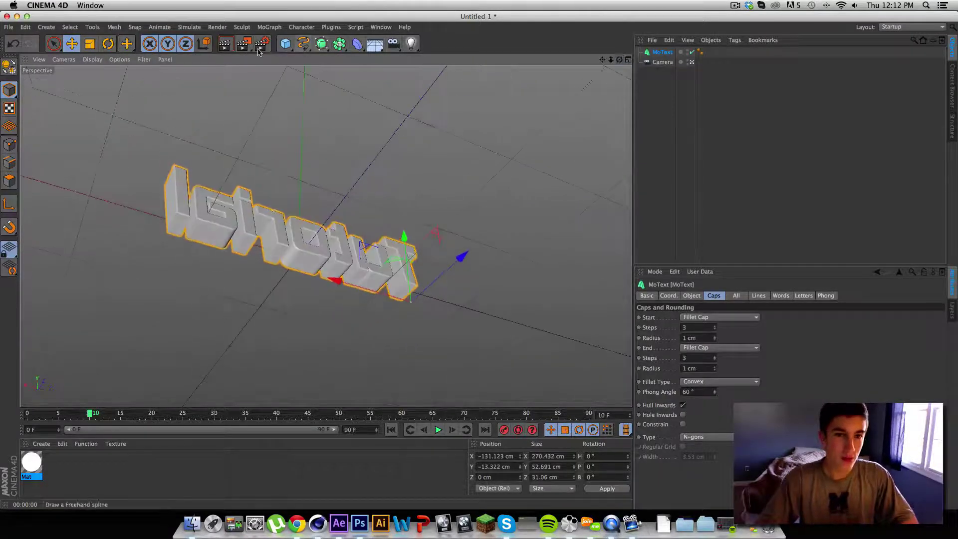
click(224, 45)
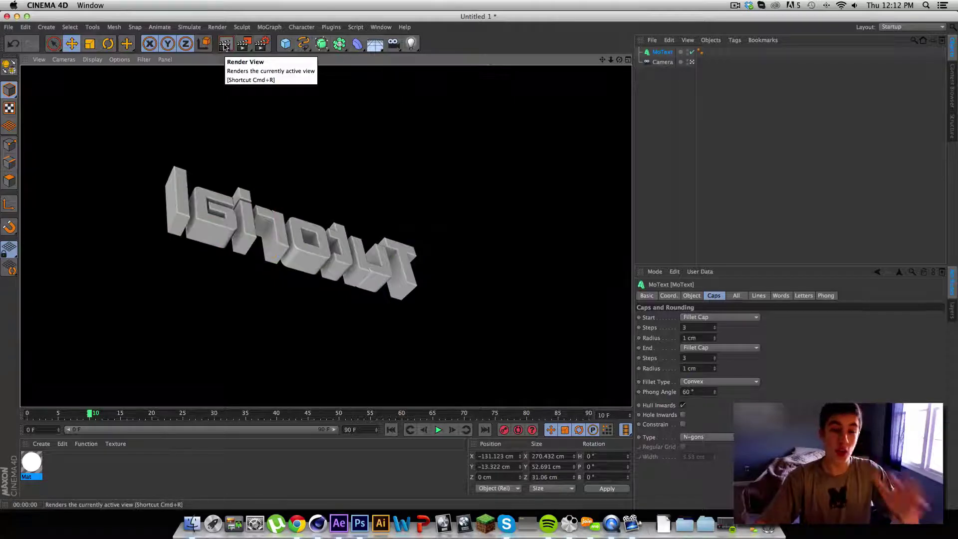
Step: Return to frame 0, add an omni light and move it in front of the text to about Z -429 cm
drag(93, 414, 15, 418)
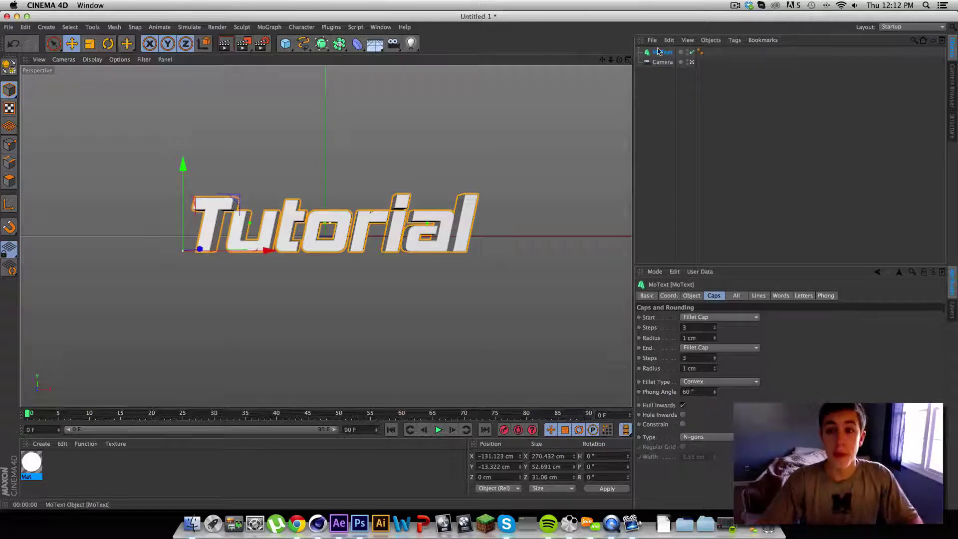
drag(407, 48, 435, 57)
drag(619, 59, 509, 71)
drag(390, 235, 349, 237)
drag(287, 237, 164, 240)
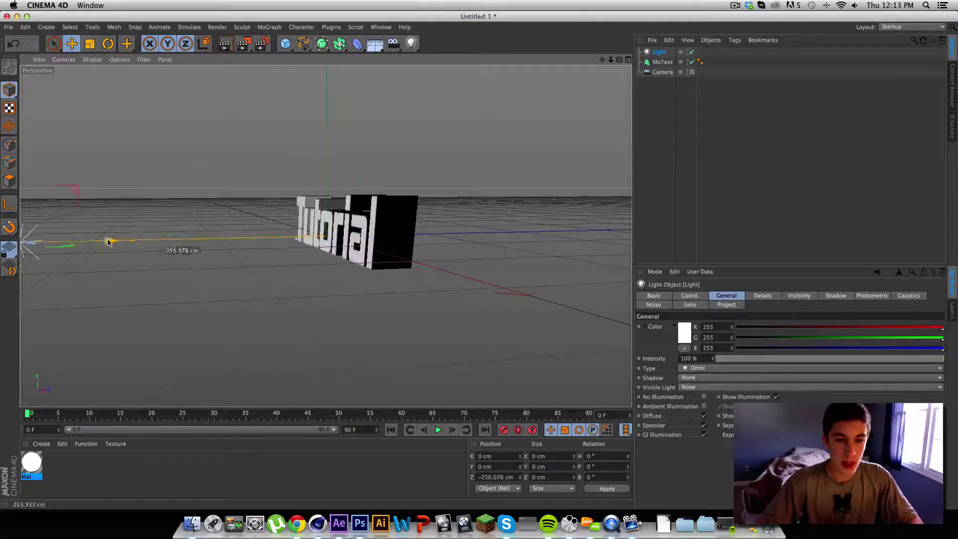
drag(611, 59, 611, 70)
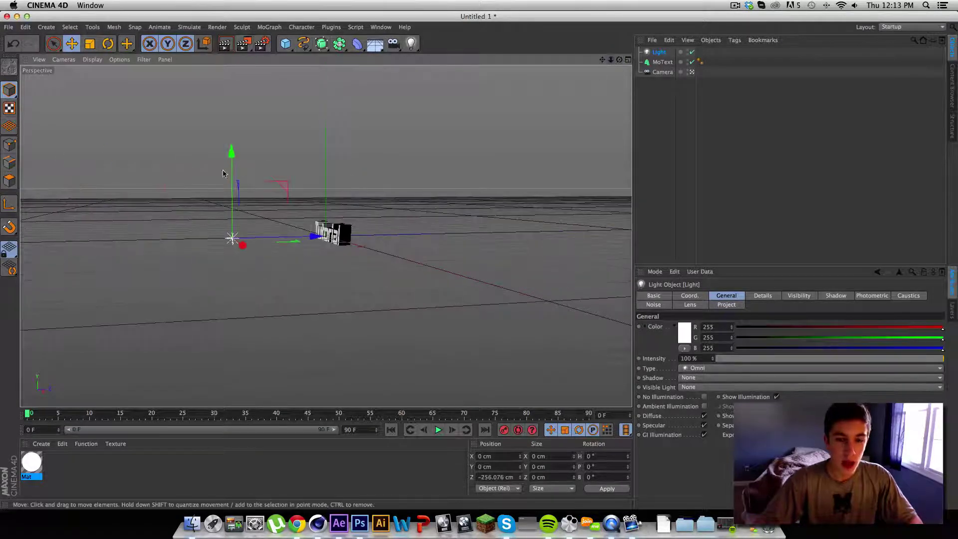
drag(312, 241, 244, 242)
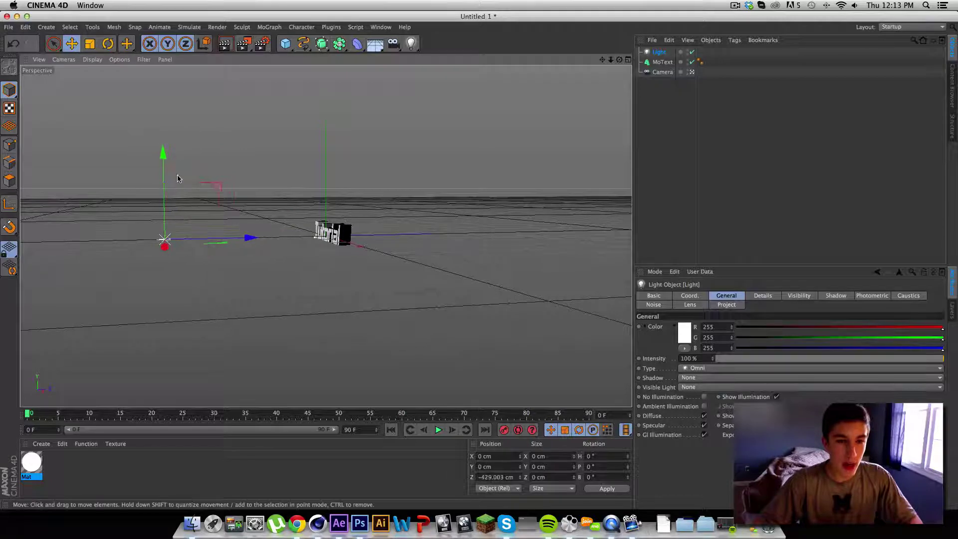
Step: Raise the omni light above the text to about Y 568 cm
drag(164, 165, 161, 7)
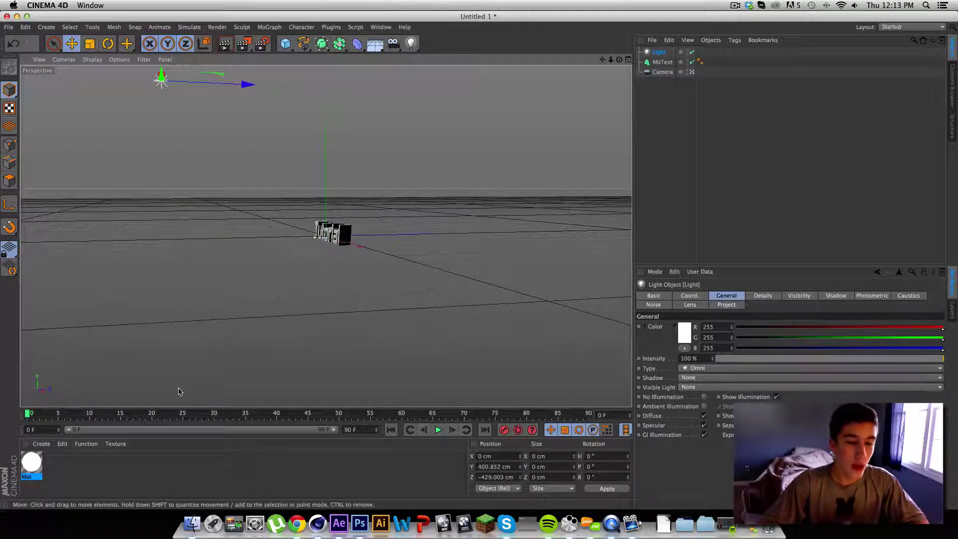
mouse_move(29, 413)
mouse_down()
mouse_move(51, 414)
mouse_move(27, 414)
mouse_up()
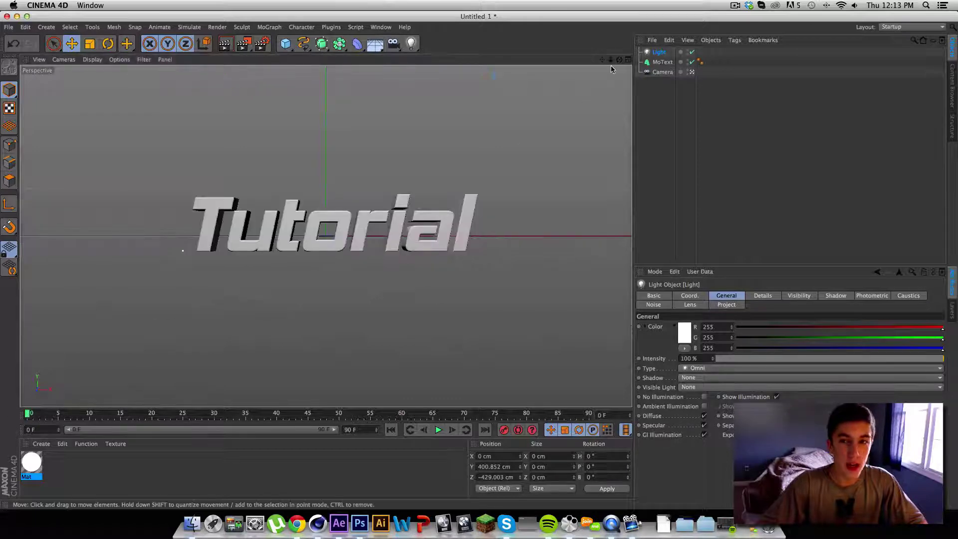
drag(610, 59, 558, 58)
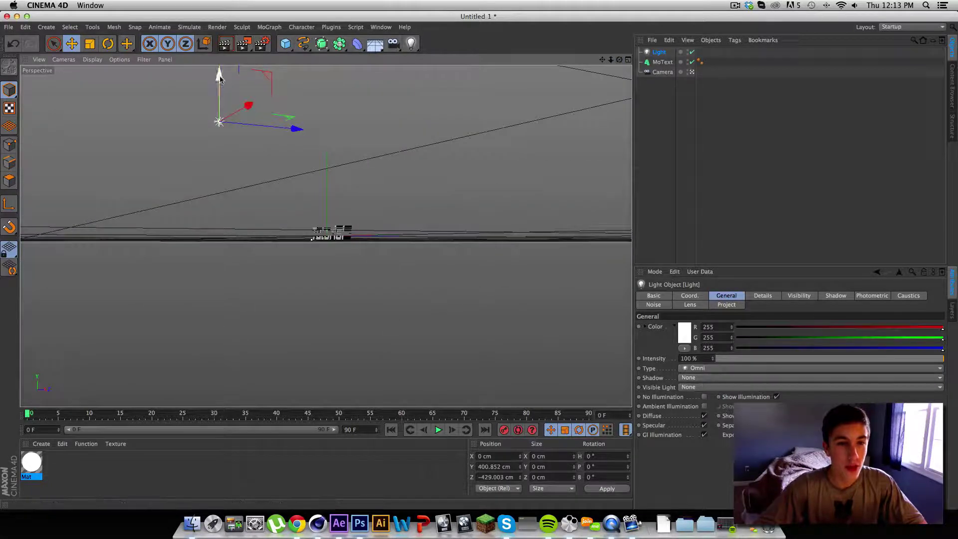
drag(220, 79, 220, 35)
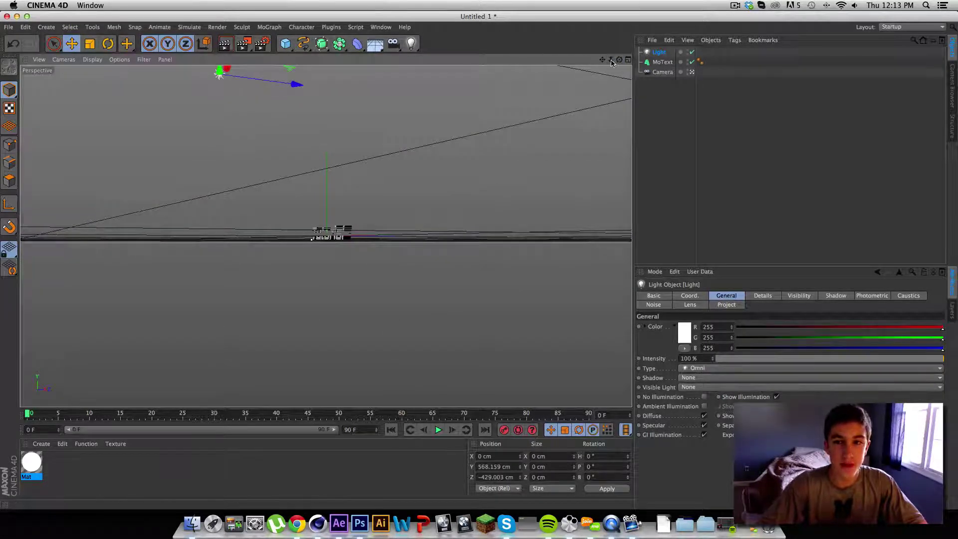
Step: Duplicate the light and move the copy to about X 817 cm and Z -133 cm
drag(612, 62, 614, 97)
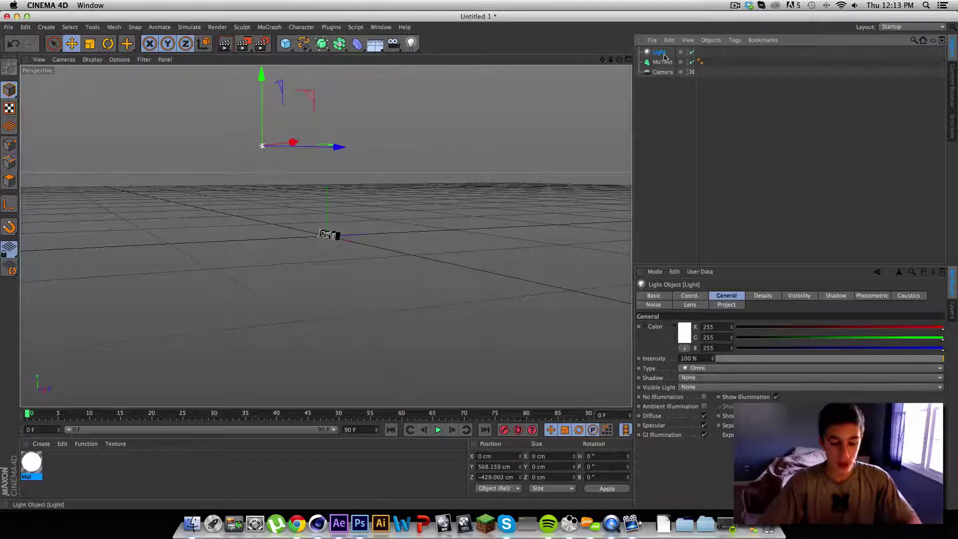
key(super+c)
key(super+v)
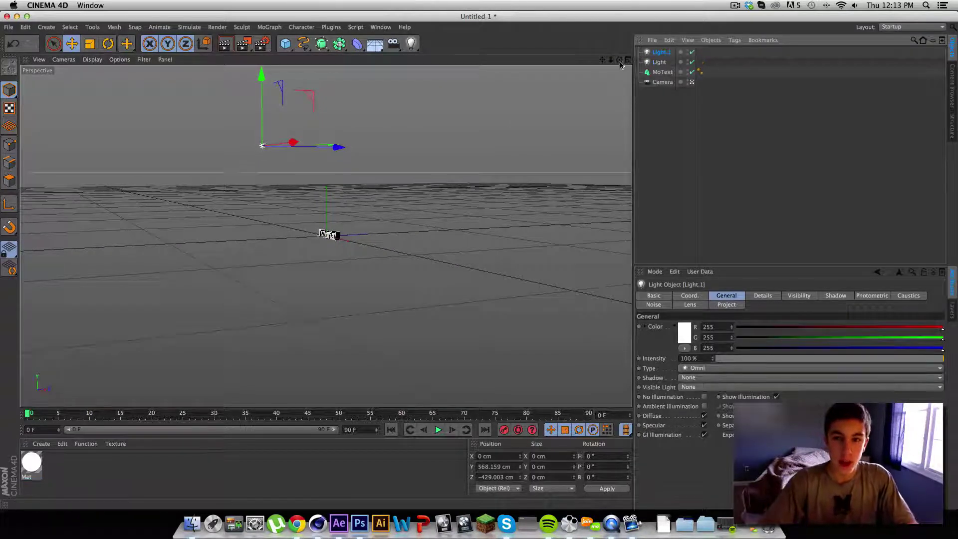
drag(619, 60, 643, 62)
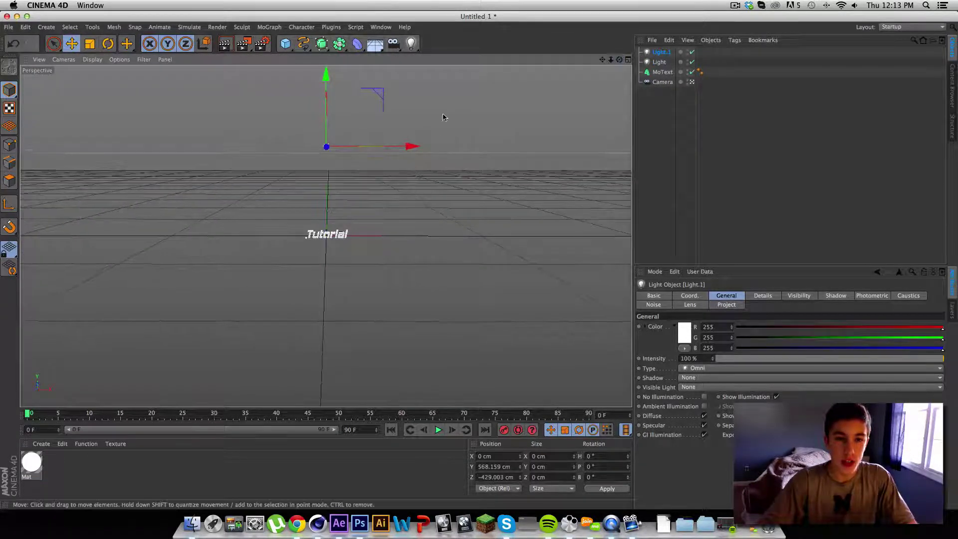
drag(409, 146, 553, 160)
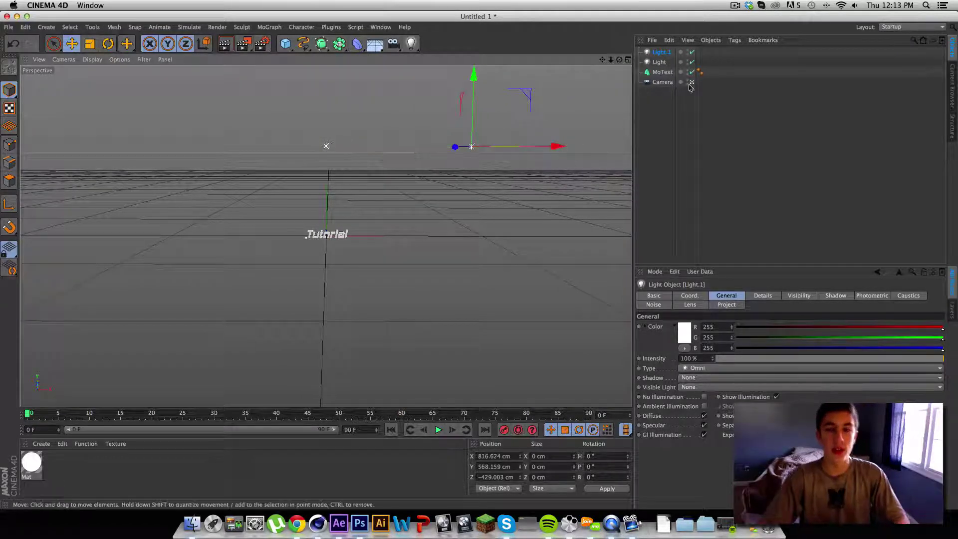
drag(455, 146, 447, 150)
alt+drag(325, 146, 327, 232)
drag(371, 142, 399, 141)
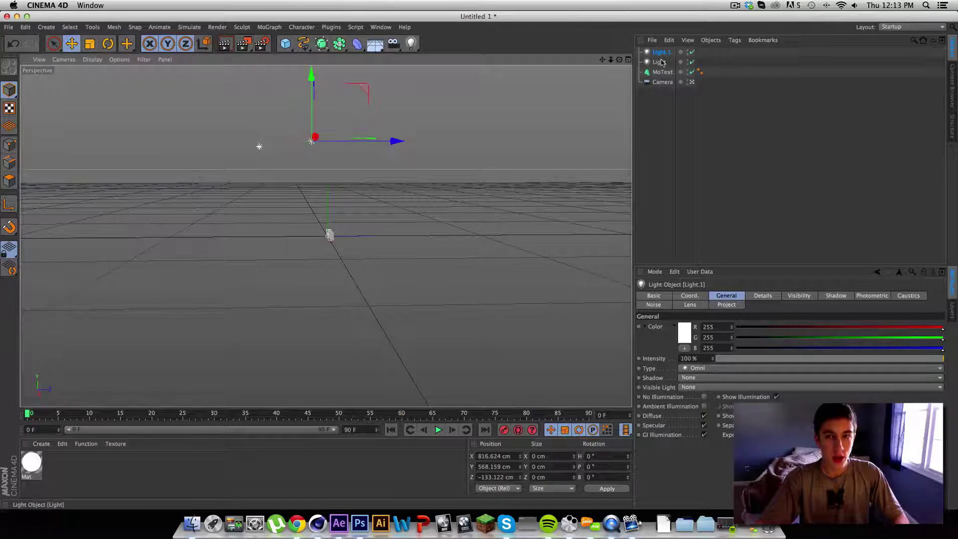
Step: Duplicate Light.1 and move the copy to the opposite side of the text, at about X -925 cm
key(super+c)
key(super+v)
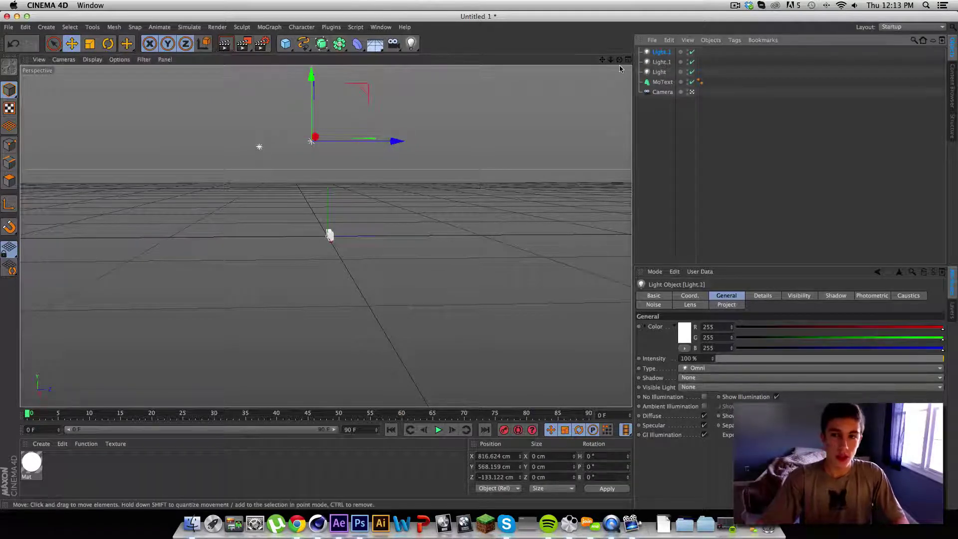
drag(619, 59, 683, 46)
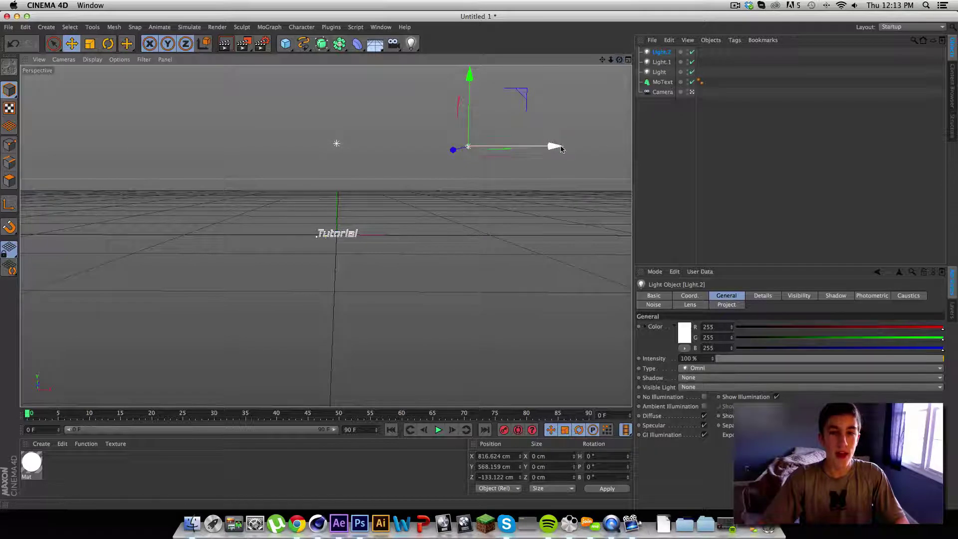
drag(555, 147, 277, 146)
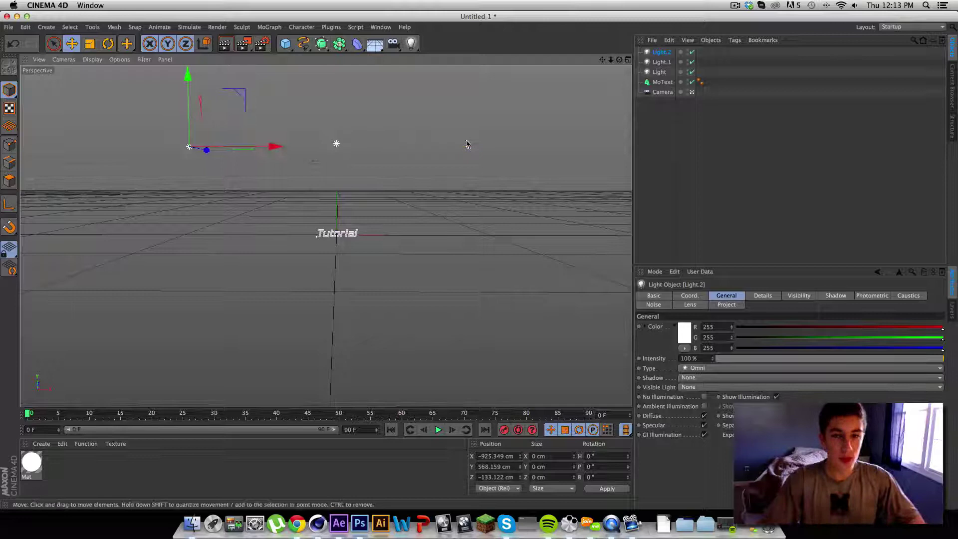
click(664, 171)
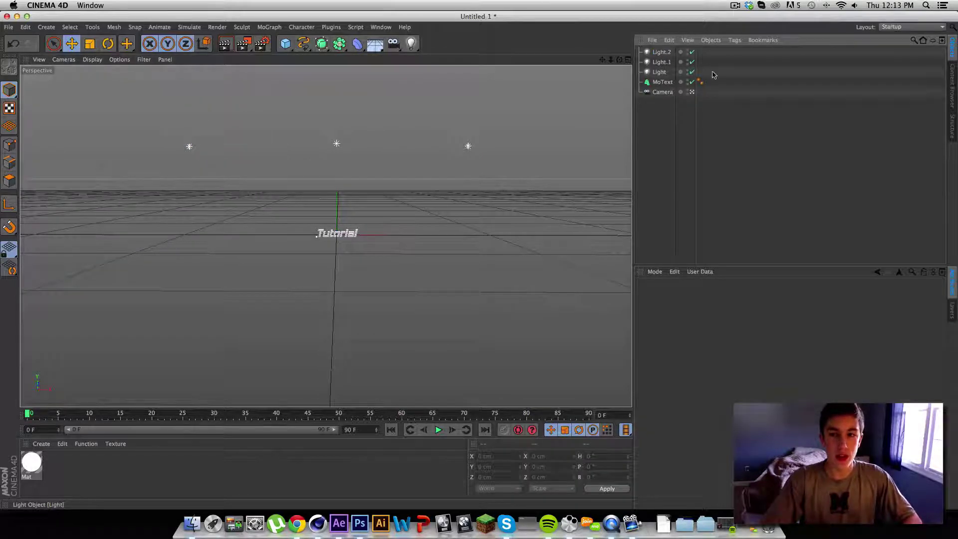
Step: Duplicate all three lights and move the copies back along Z, with the outer two at about 401 cm
drag(712, 73, 328, 235)
key(super+c)
key(super+v)
drag(368, 147, 445, 154)
Step: Move the middle copied light, Light.3, further behind the text to about Z 581 cm
click(661, 52)
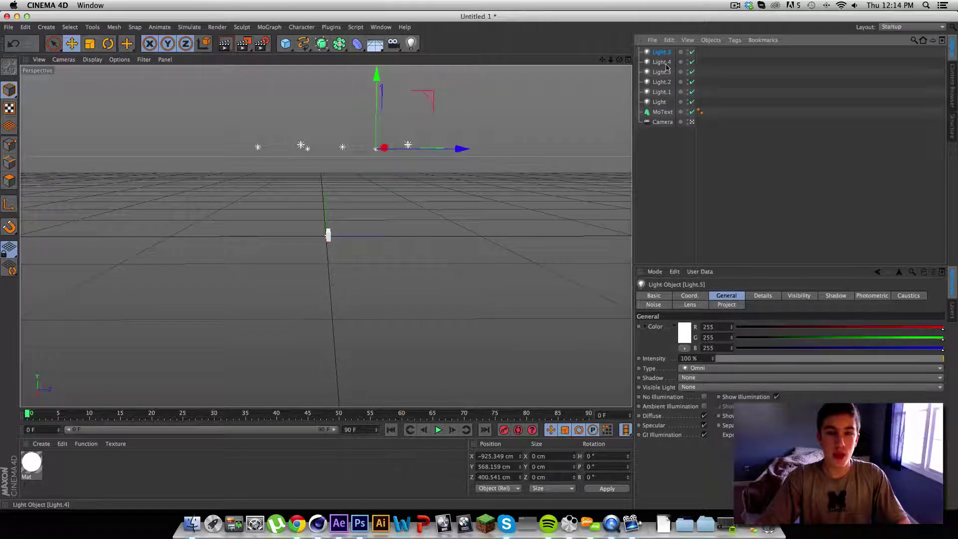
click(342, 147)
drag(427, 149, 502, 150)
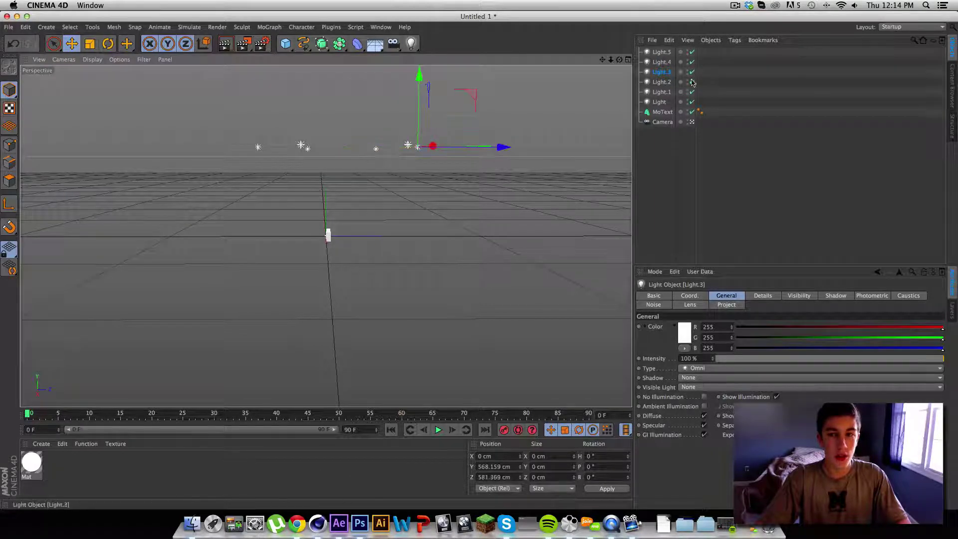
Step: Move the three back lights, Light.3, Light.4 and Light.5, together closer to the text, to about Z 417 cm
shift+click(661, 52)
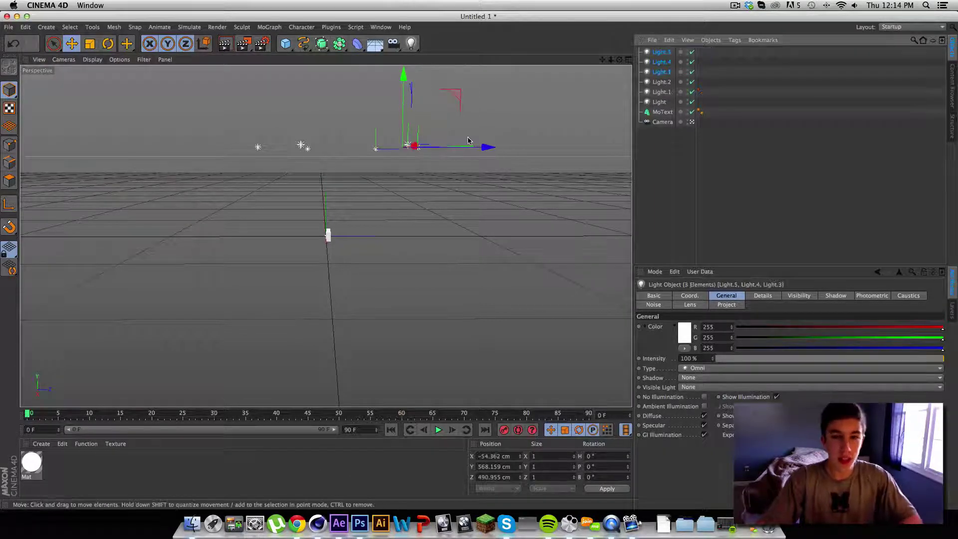
drag(472, 146, 458, 146)
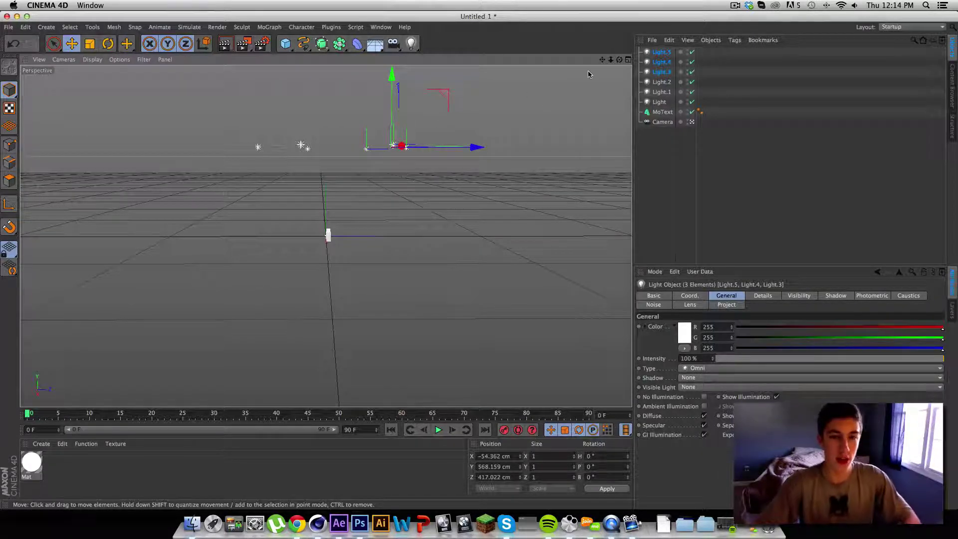
Step: Set the intensity of the four outer lights, Light.1, Light.2, Light.4 and Light.5, to 60%
click(666, 62)
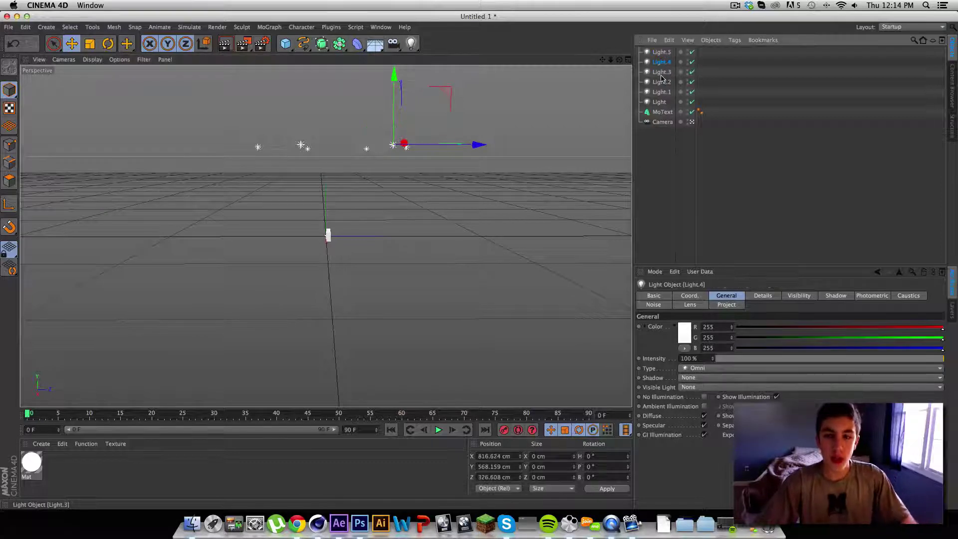
drag(619, 60, 741, 66)
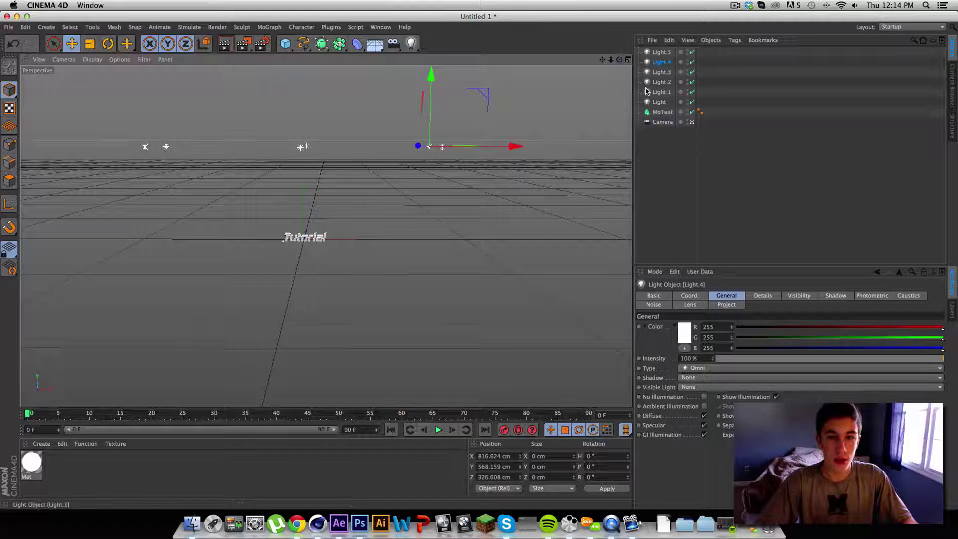
shift+click(663, 73)
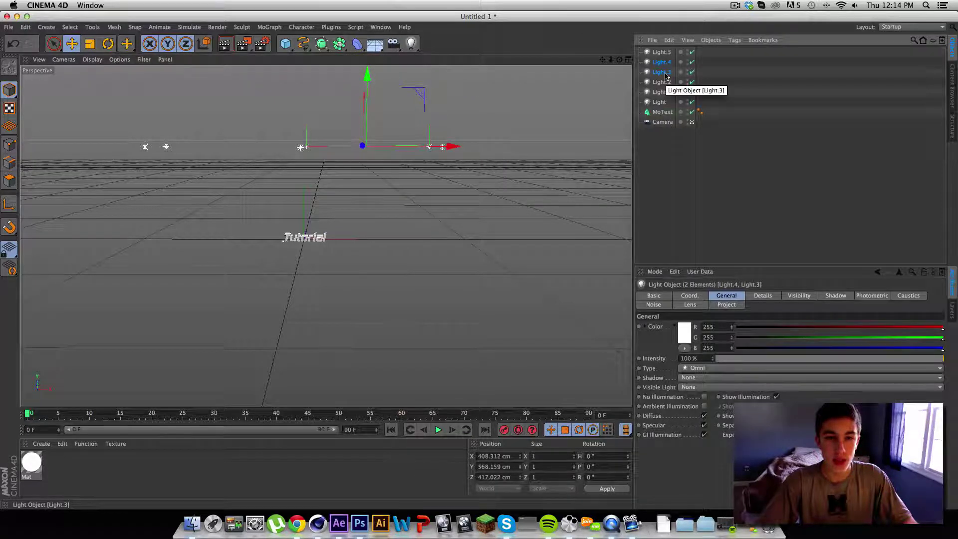
mouse_move(618, 59)
mouse_down()
mouse_move(621, 89)
mouse_move(619, 77)
mouse_up()
click(659, 71)
ctrl+click(660, 55)
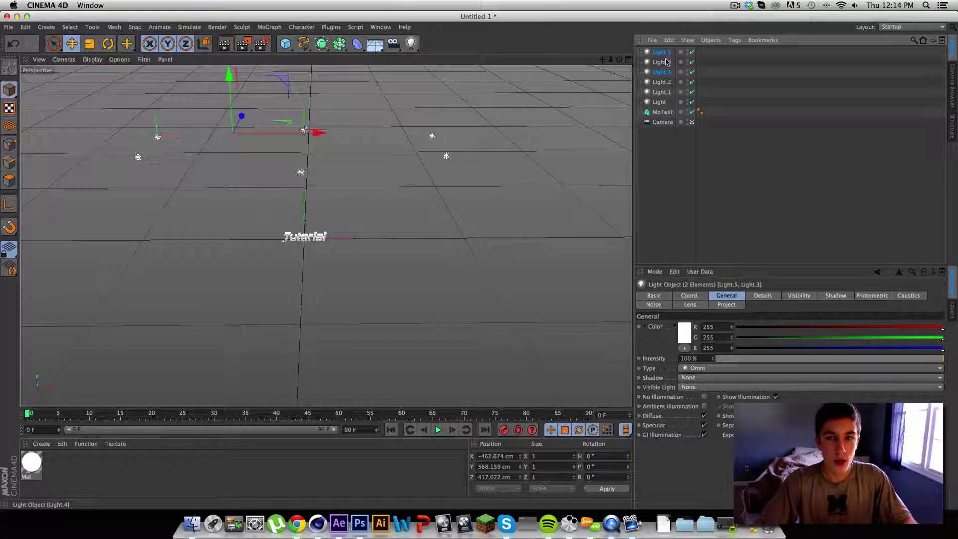
click(662, 61)
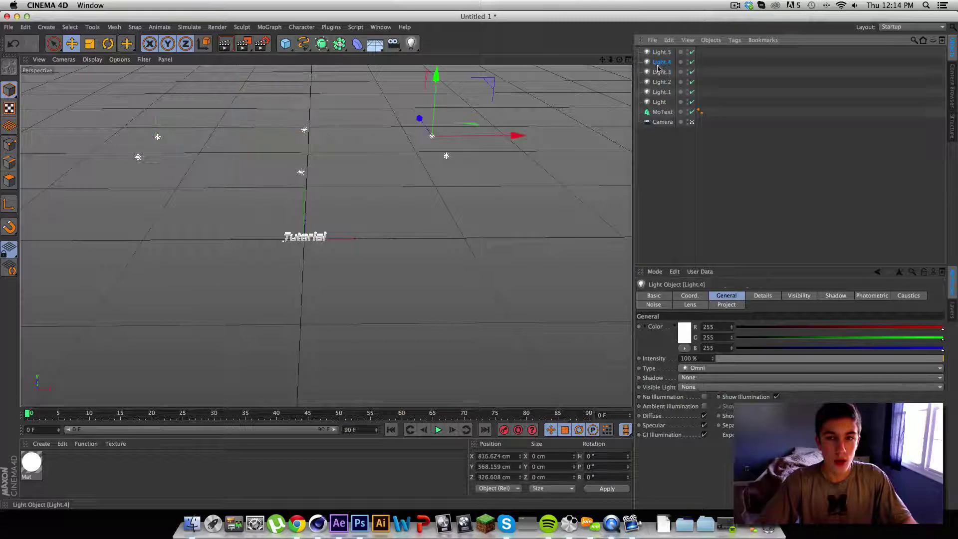
shift+click(447, 157)
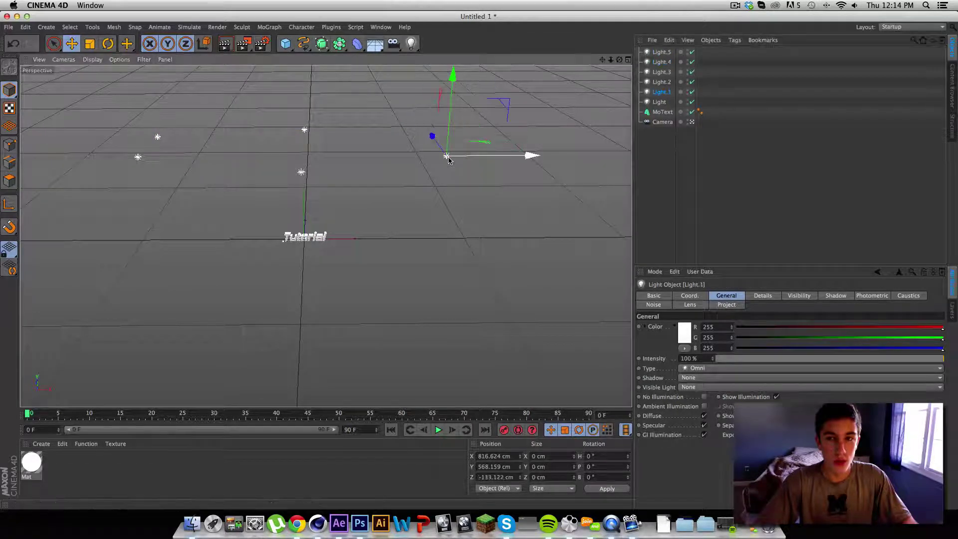
click(139, 159)
click(666, 94)
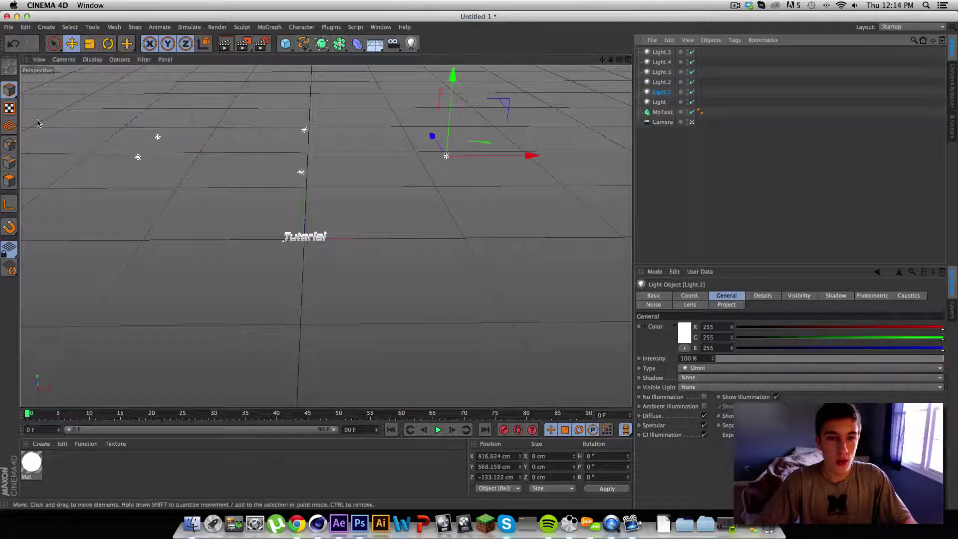
click(159, 138)
shift+click(666, 53)
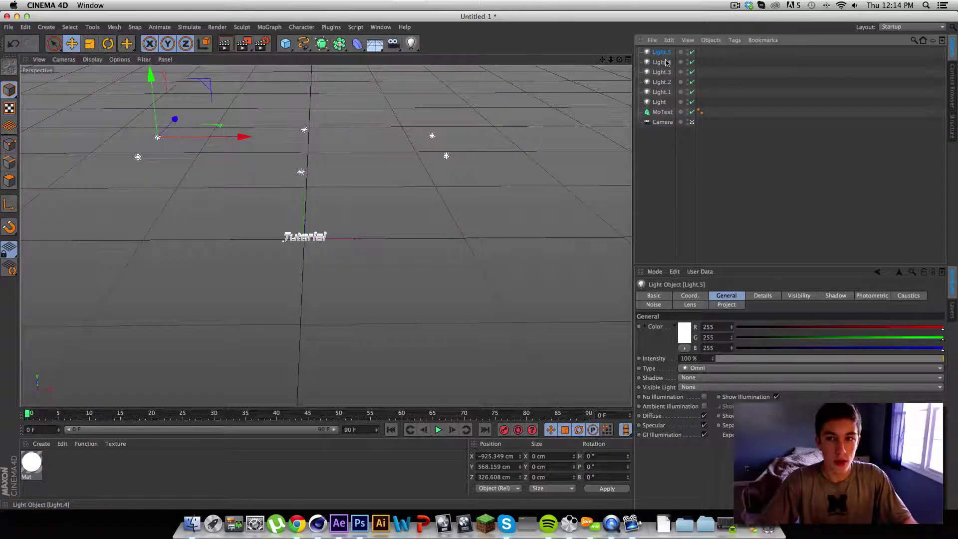
shift+click(661, 82)
shift+click(661, 92)
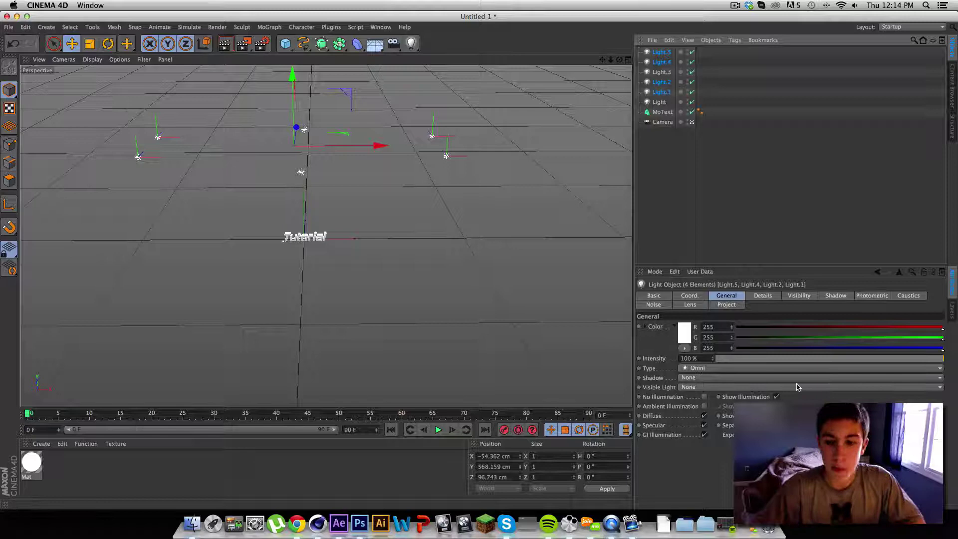
drag(884, 363, 870, 364)
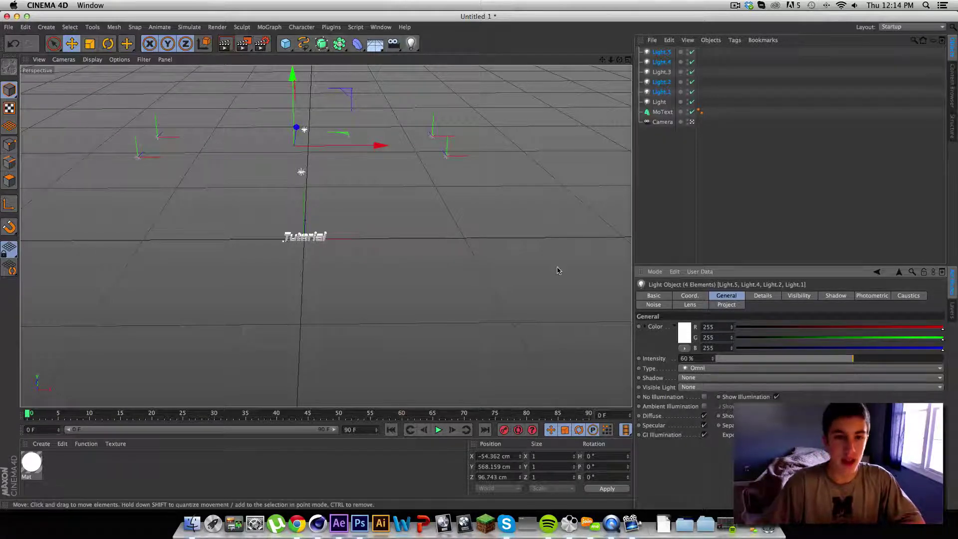
Step: Set the intensity of the two middle lights, Light and Light.3, to 80%
click(662, 72)
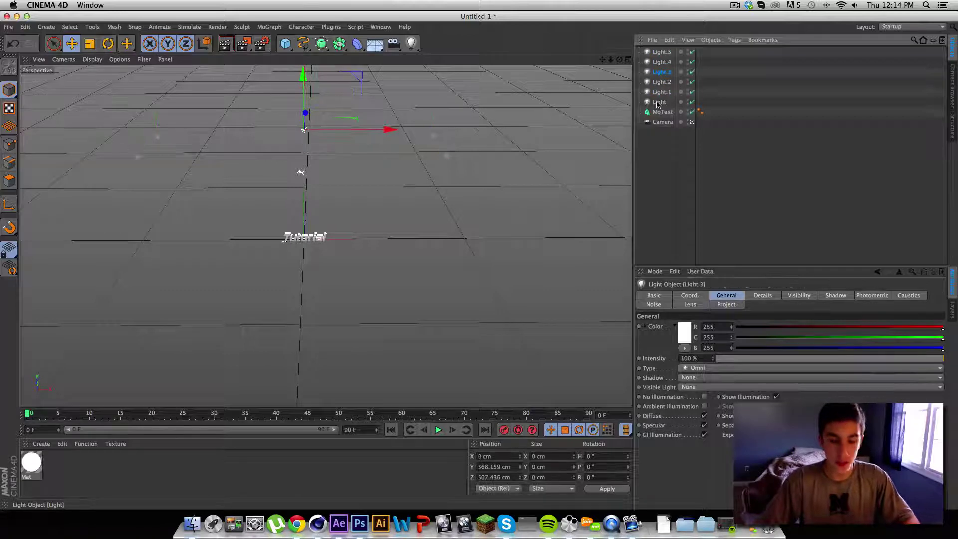
shift+click(658, 102)
click(873, 359)
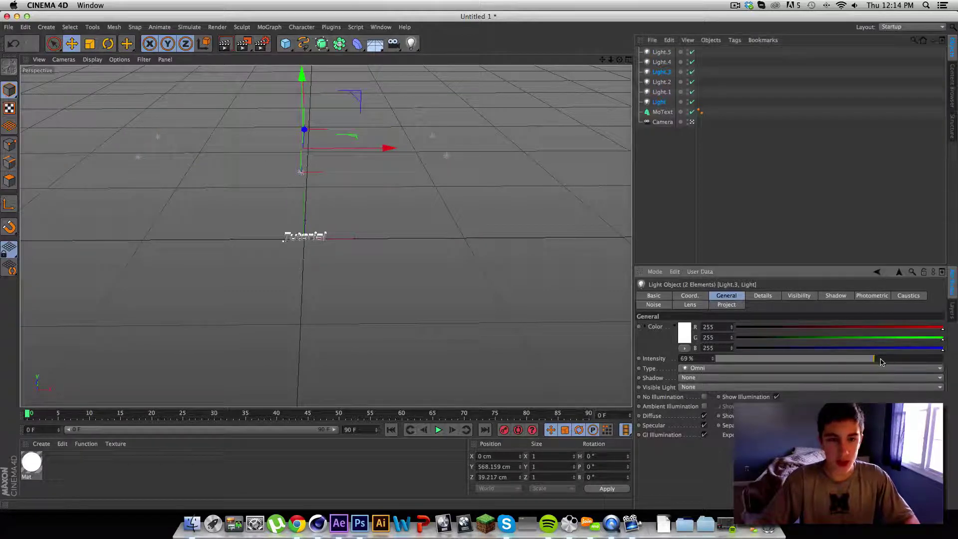
drag(881, 361, 891, 361)
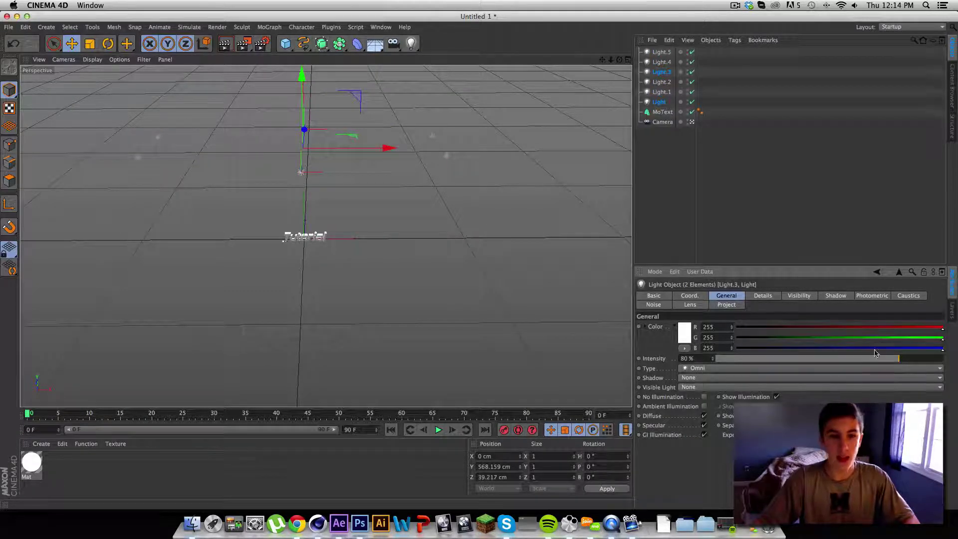
Step: Render the front view of the text and examine how its faces and underside are lit
mouse_move(32, 415)
mouse_down()
mouse_move(51, 415)
mouse_move(28, 415)
mouse_up()
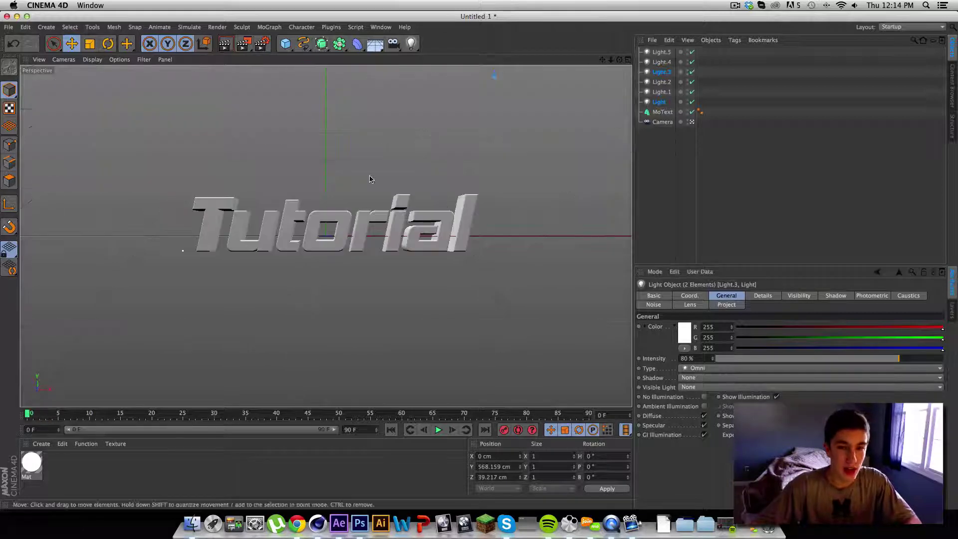
click(224, 45)
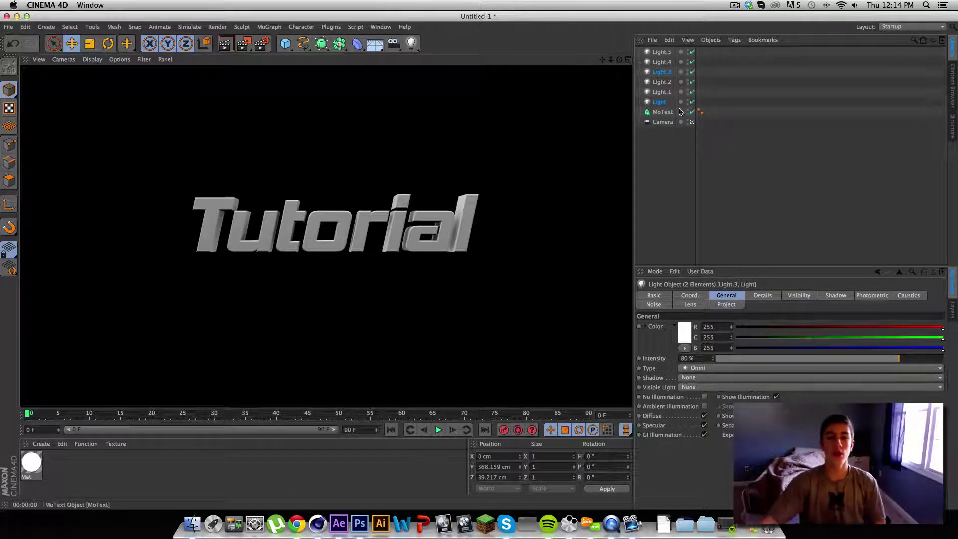
click(661, 112)
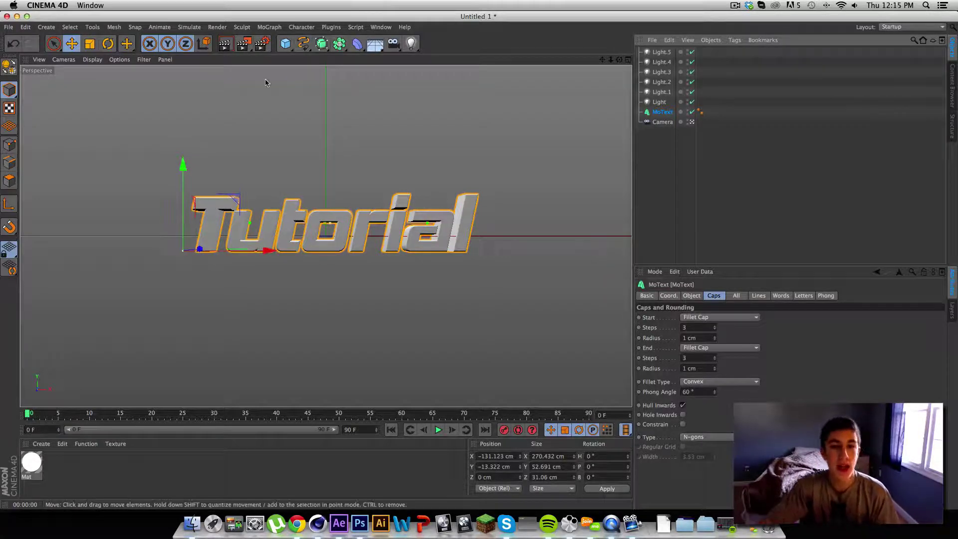
drag(619, 59, 584, 47)
drag(326, 236, 166, 421)
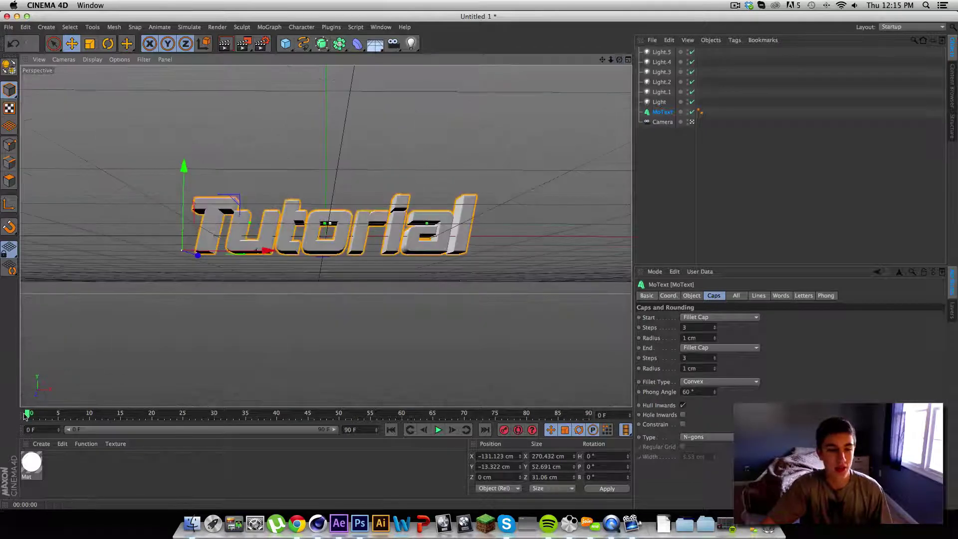
key(super+shift+z)
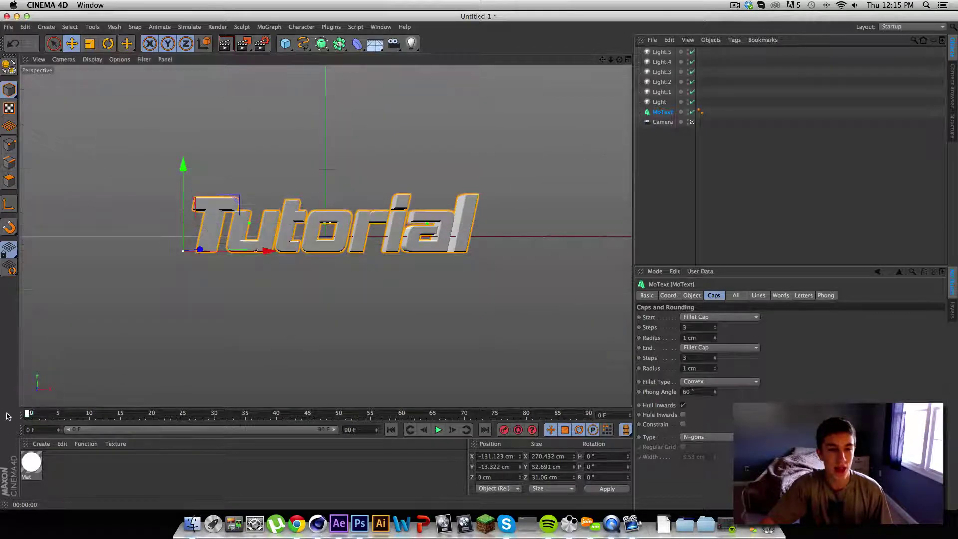
click(225, 43)
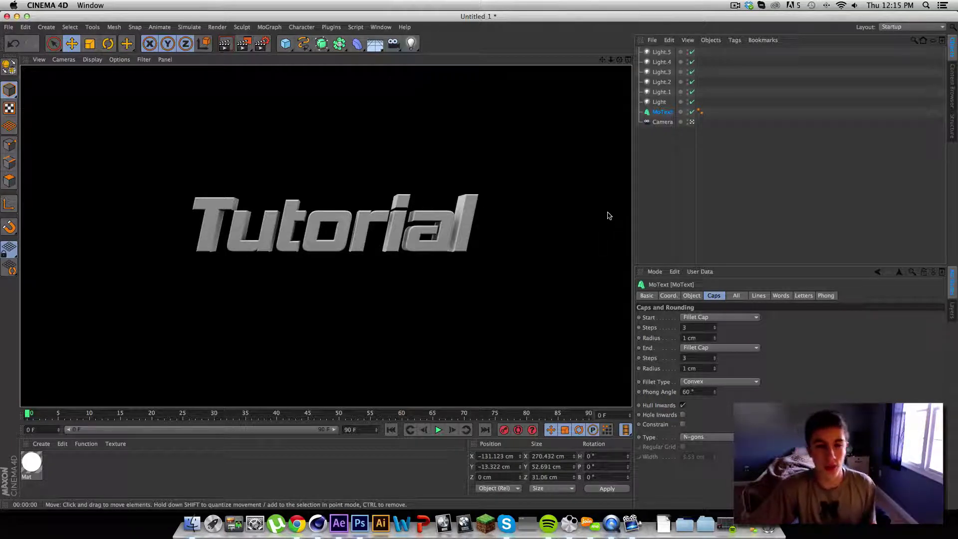
click(714, 189)
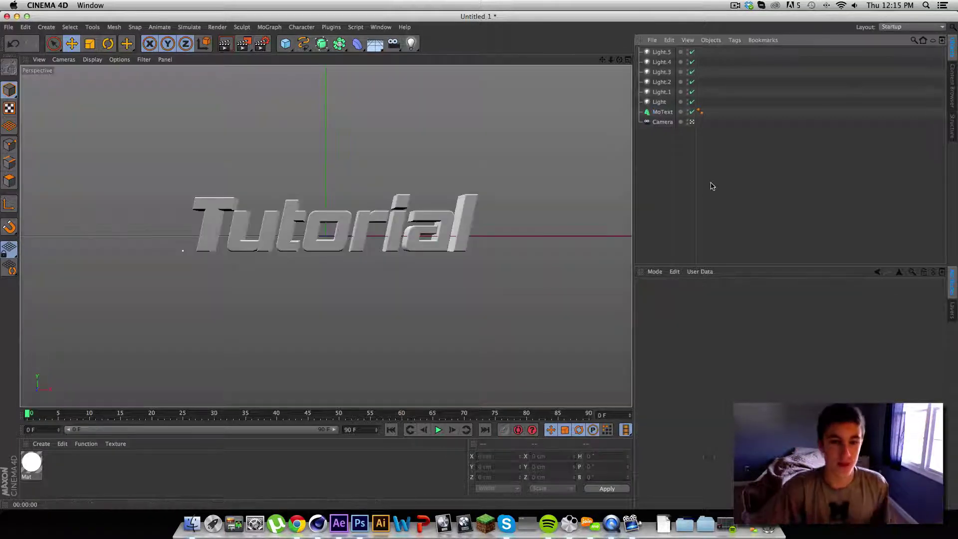
drag(619, 59, 619, 64)
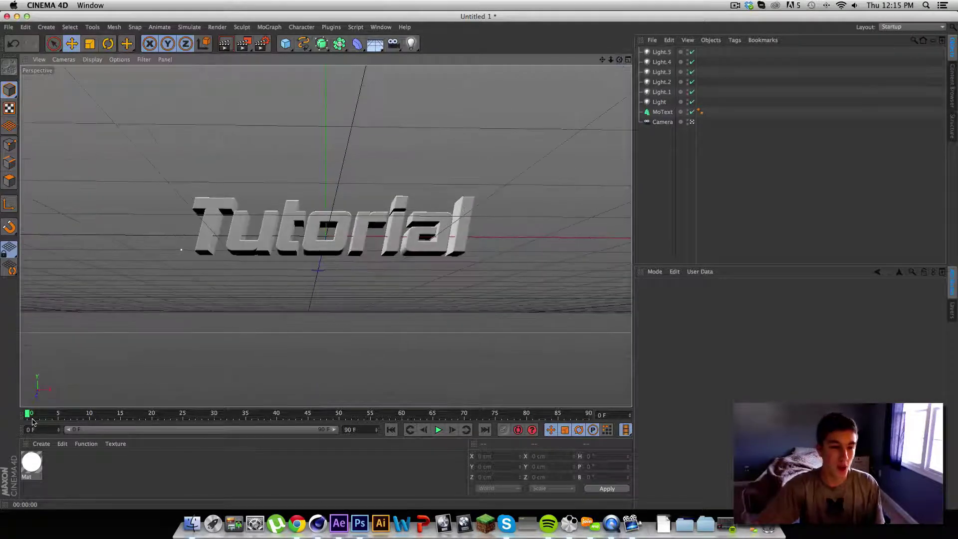
Step: Add another omni light and move it straight down below the text to about Y -643 cm
click(411, 43)
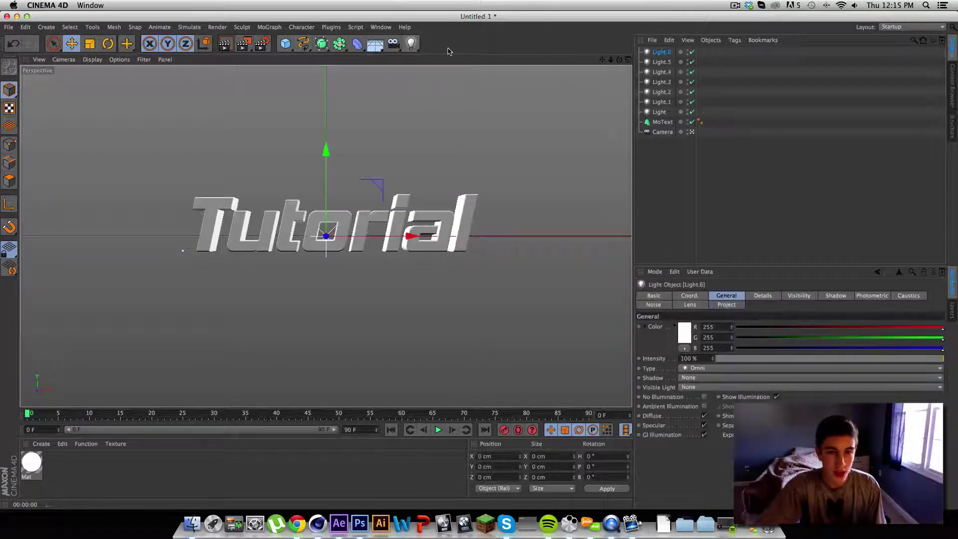
drag(326, 149, 325, 357)
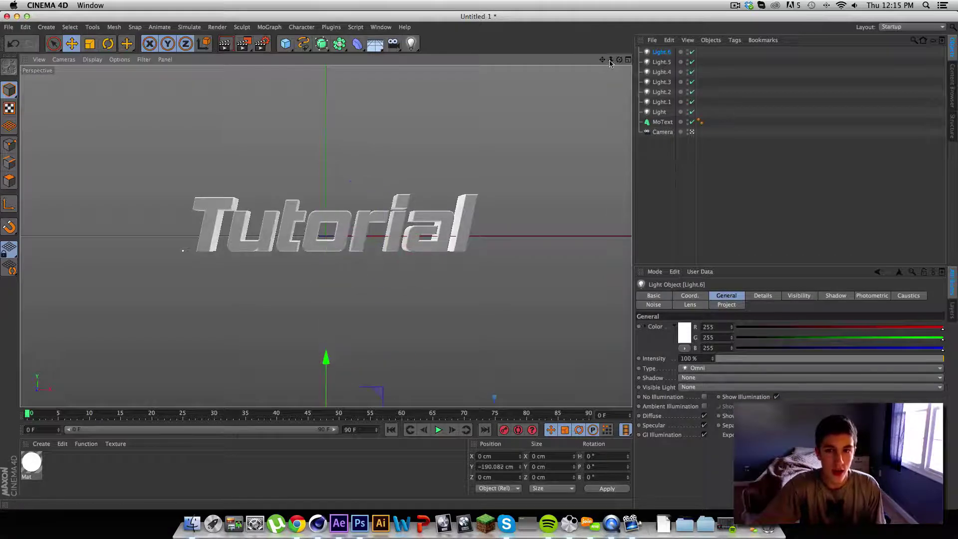
drag(611, 62, 574, 63)
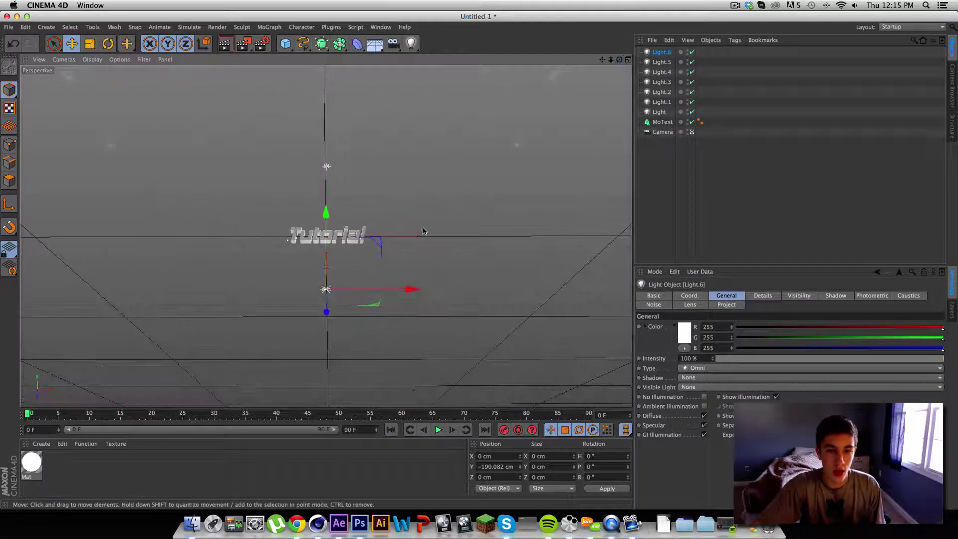
drag(325, 214, 326, 349)
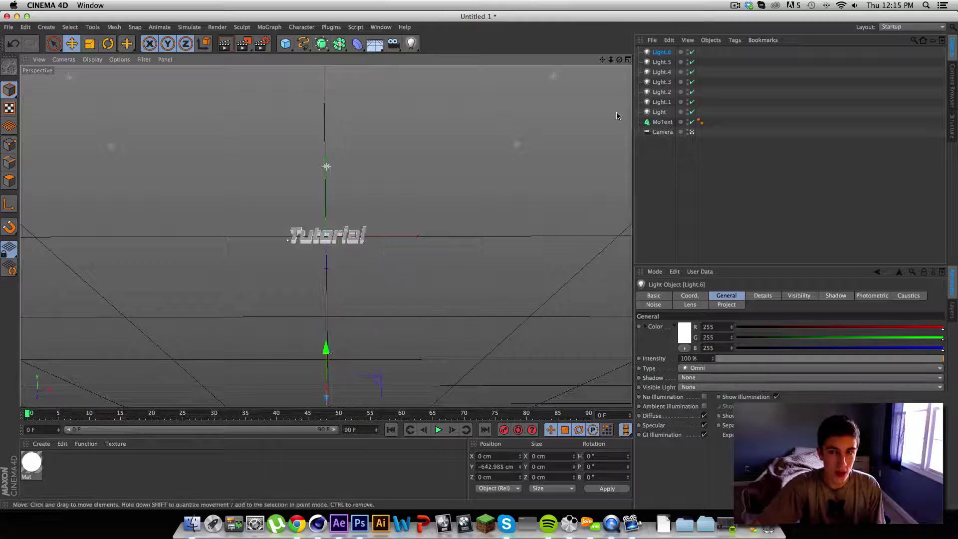
Step: Set the intensity of the light below the text to 80% and render the front view
drag(619, 60, 646, 64)
drag(931, 357, 901, 359)
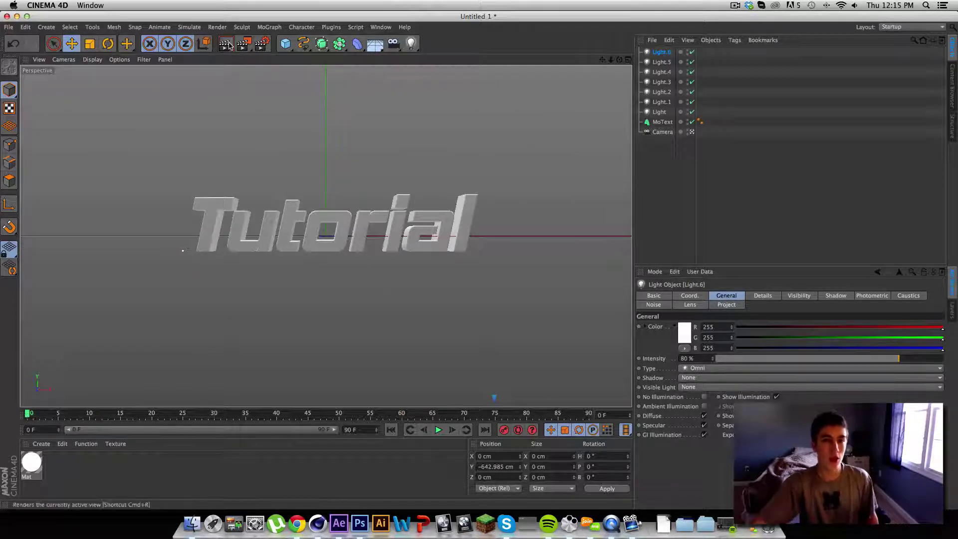
click(227, 45)
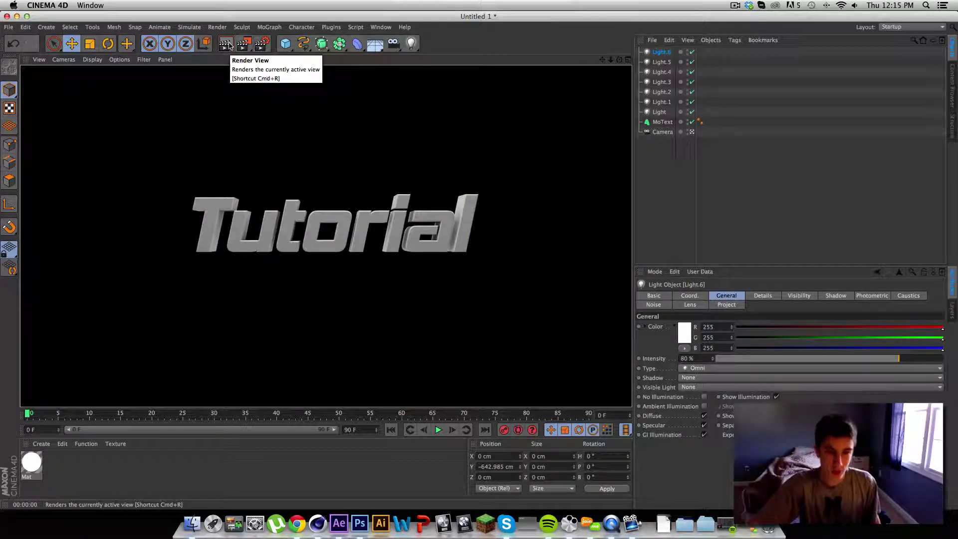
Step: Add a Plane primitive at the scene origin
click(357, 44)
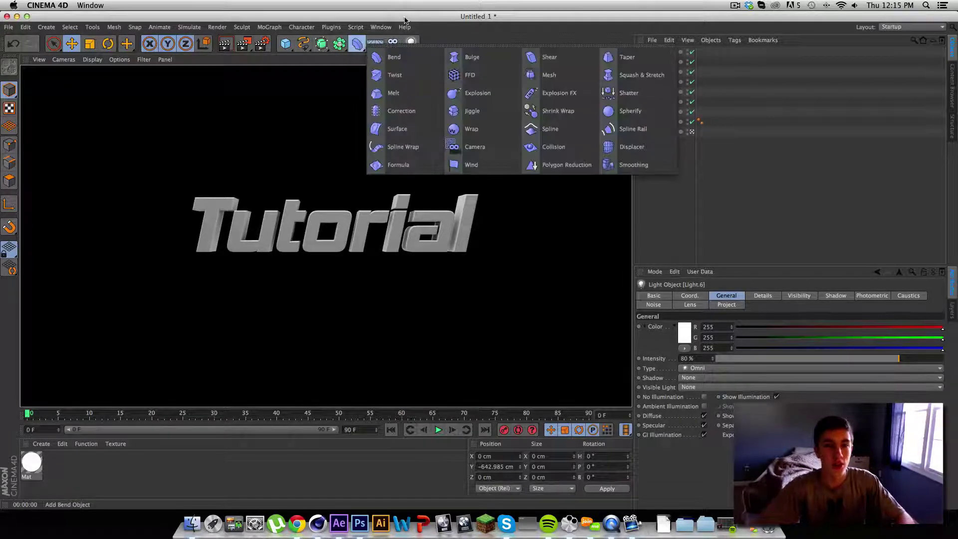
click(286, 44)
click(363, 76)
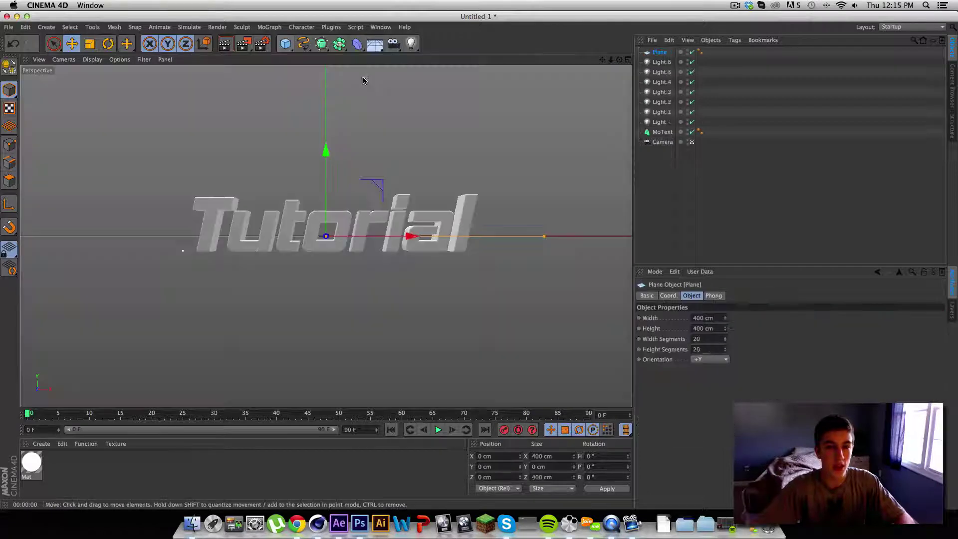
drag(619, 59, 619, 59)
drag(325, 236, 329, 133)
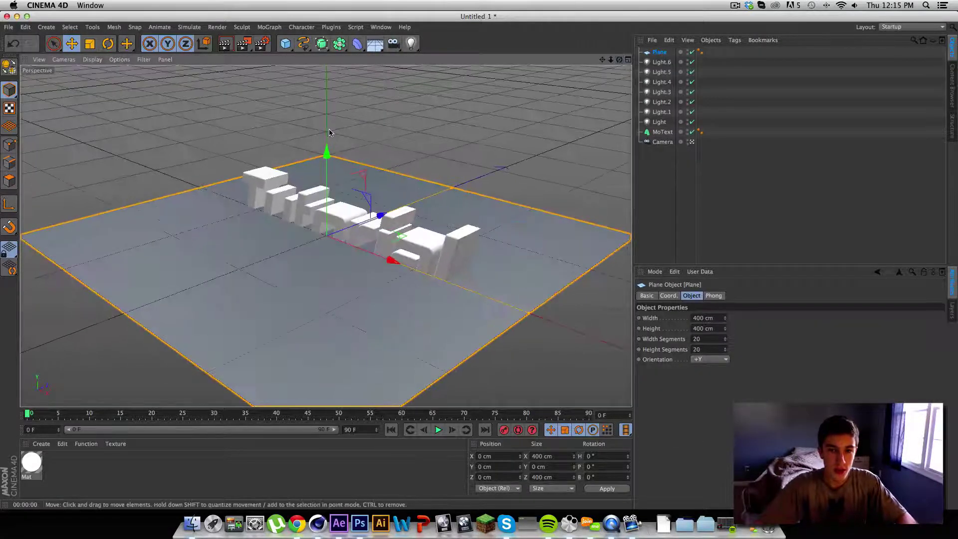
scroll(615, 68, down, 10)
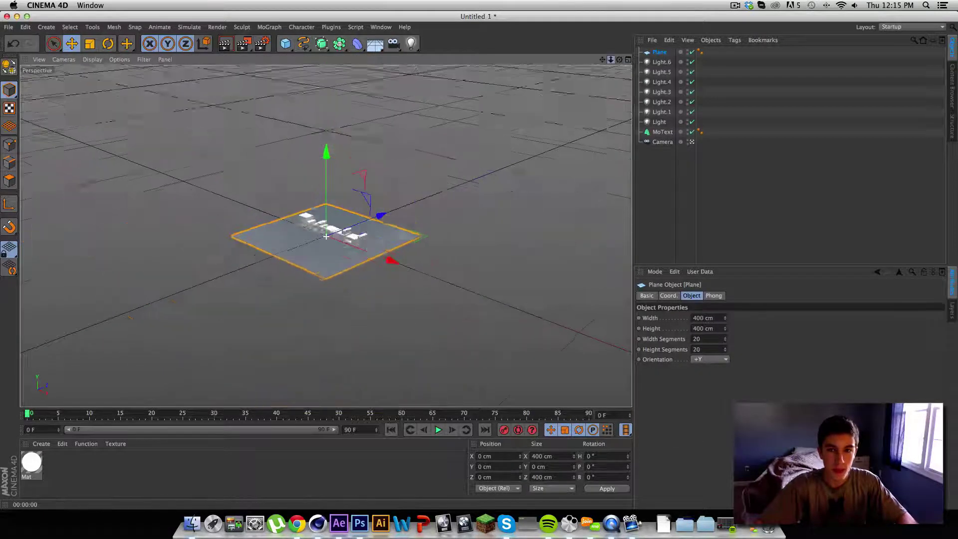
Step: Switch the white material's Luminance channel off and back on to examine its effect on the material
double_click(32, 462)
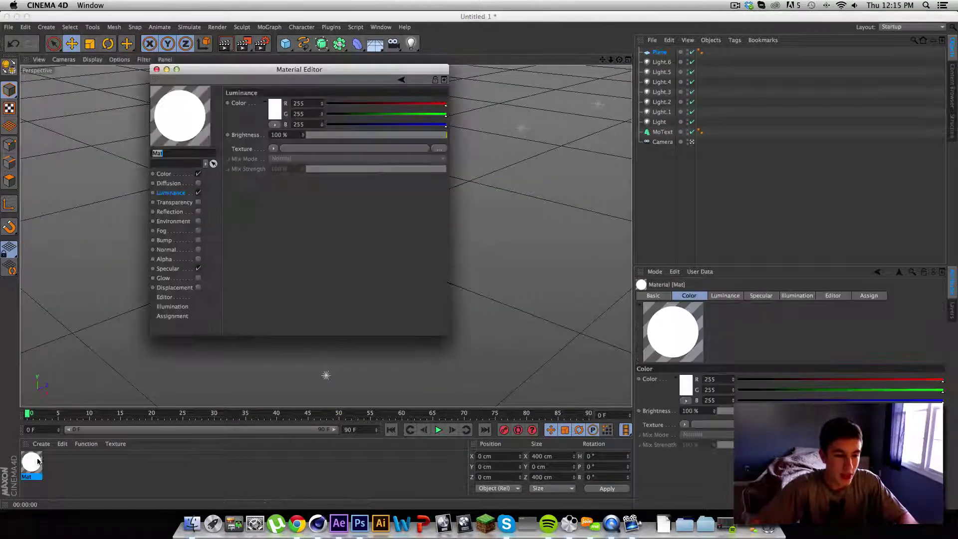
click(198, 193)
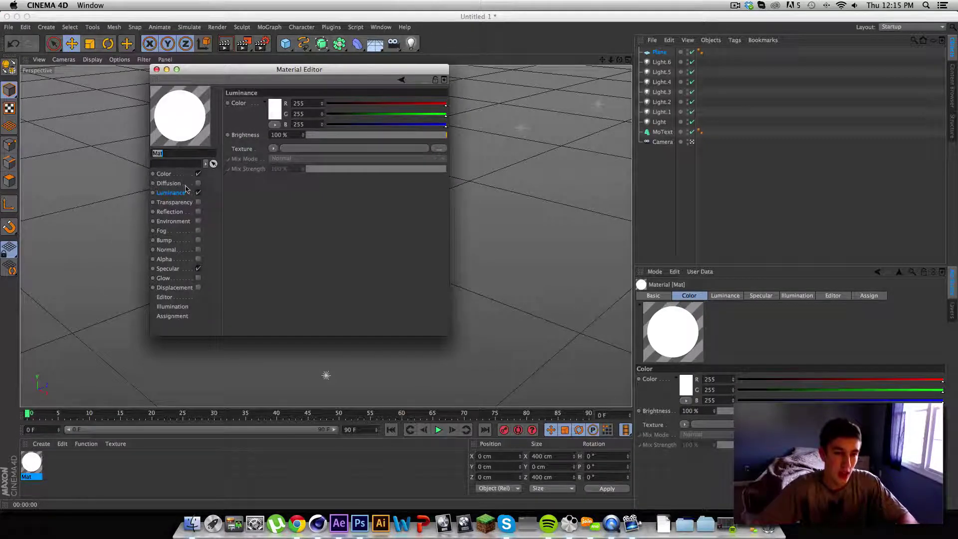
click(198, 193)
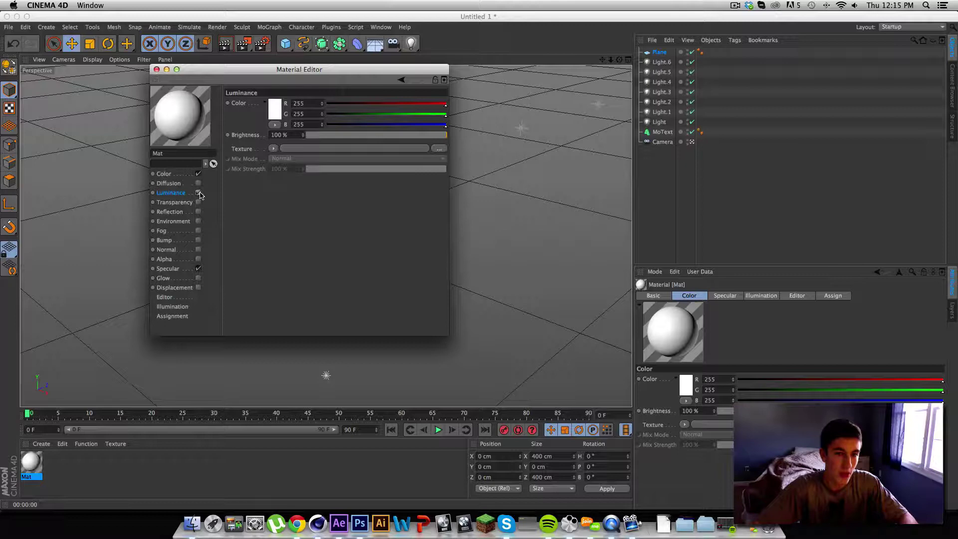
click(198, 193)
click(157, 70)
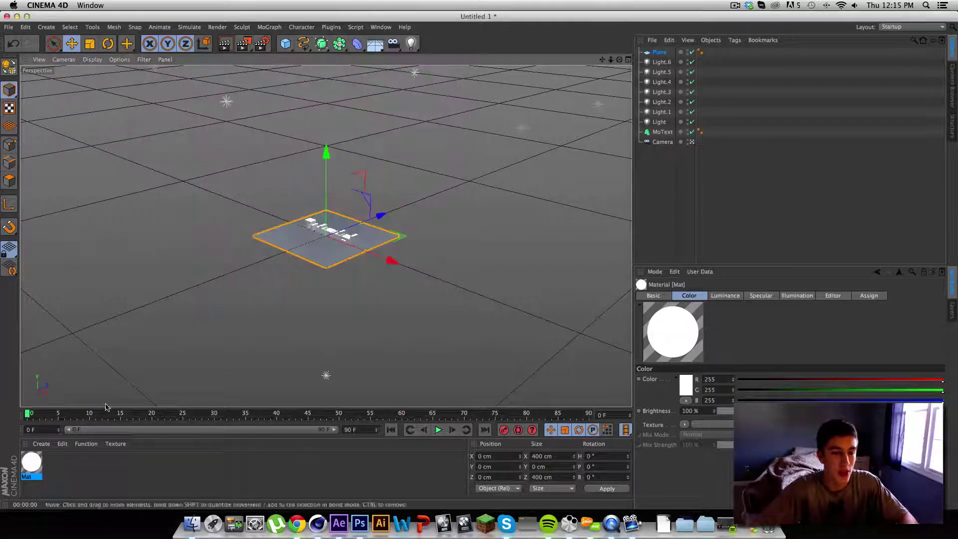
Step: Apply the white luminous material to the plane and move the plane to about Y 980 cm, Z -113 cm
drag(31, 464, 333, 240)
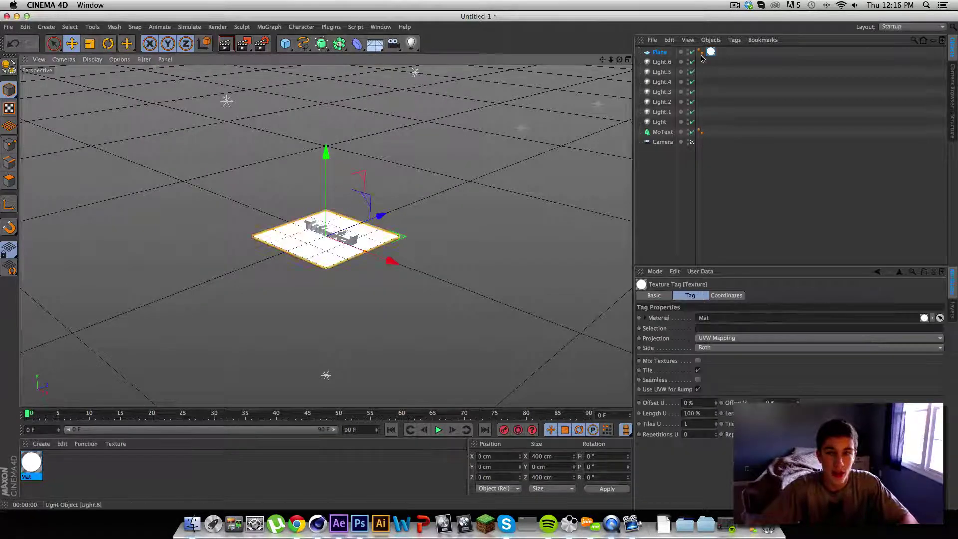
click(658, 52)
drag(610, 60, 618, 27)
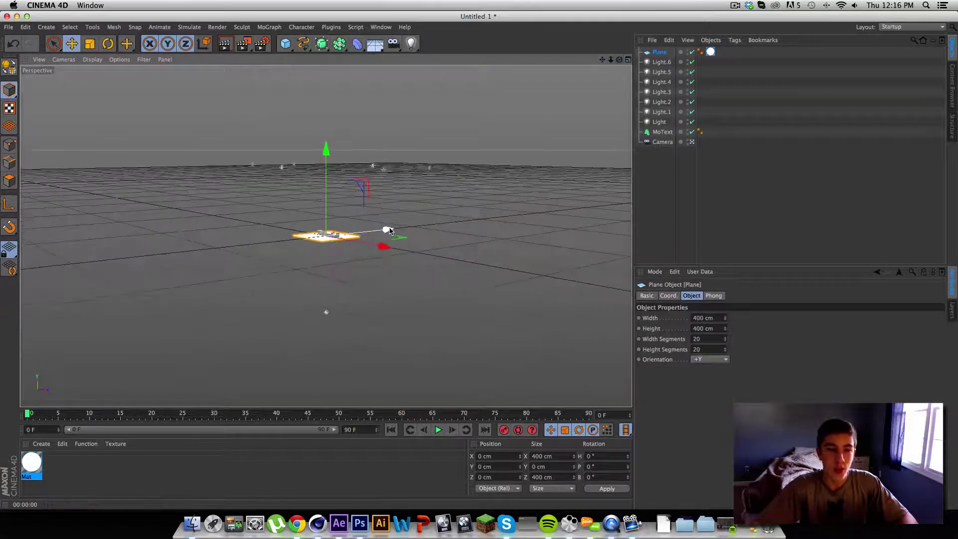
drag(380, 233, 372, 231)
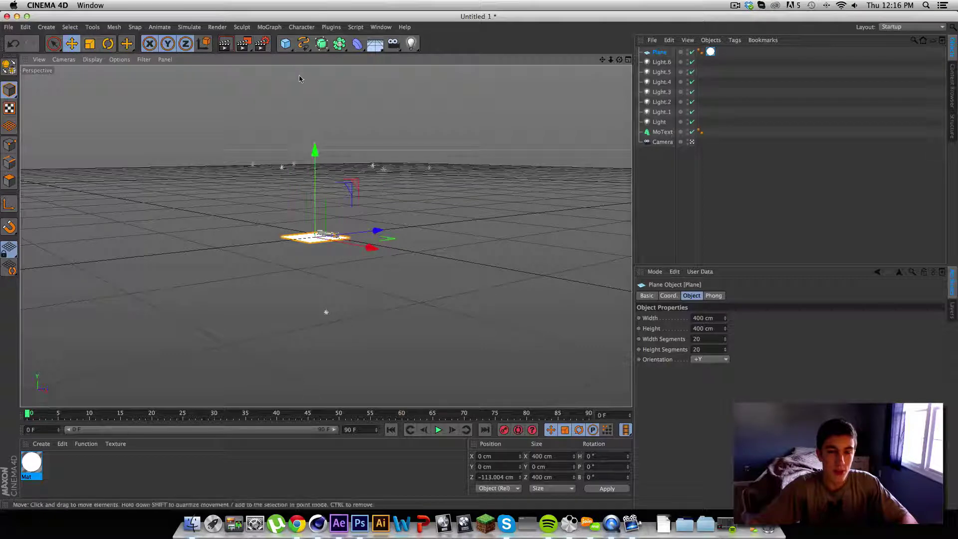
drag(315, 164, 290, 166)
Step: Tilt the plane to a pitch of about 14.5° and shift it to about Y 932 cm, Z -299 cm
click(110, 47)
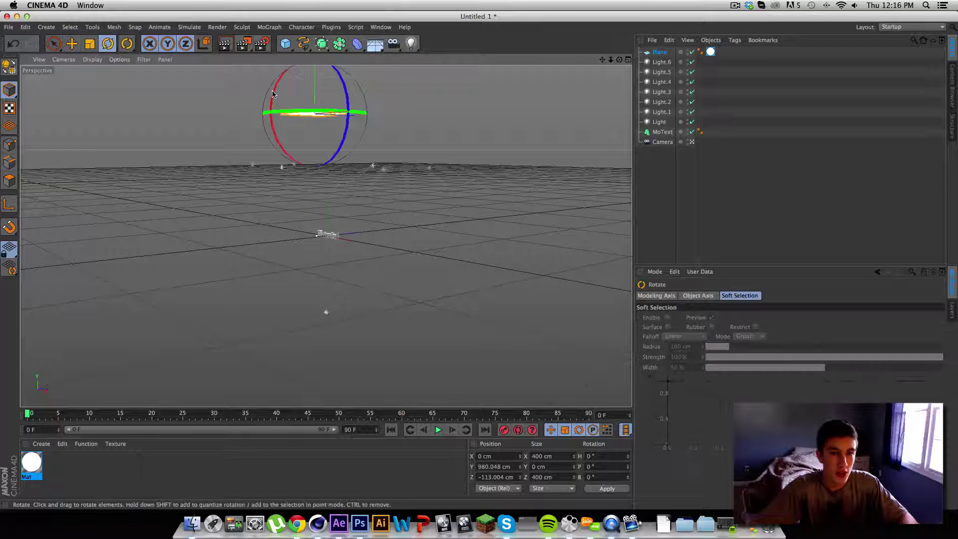
drag(271, 93, 260, 104)
click(73, 46)
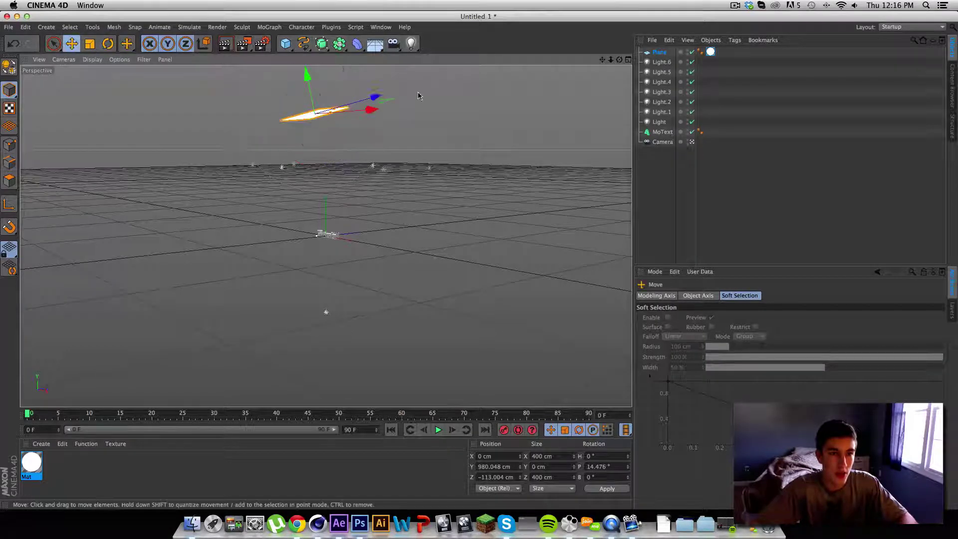
drag(376, 97, 357, 102)
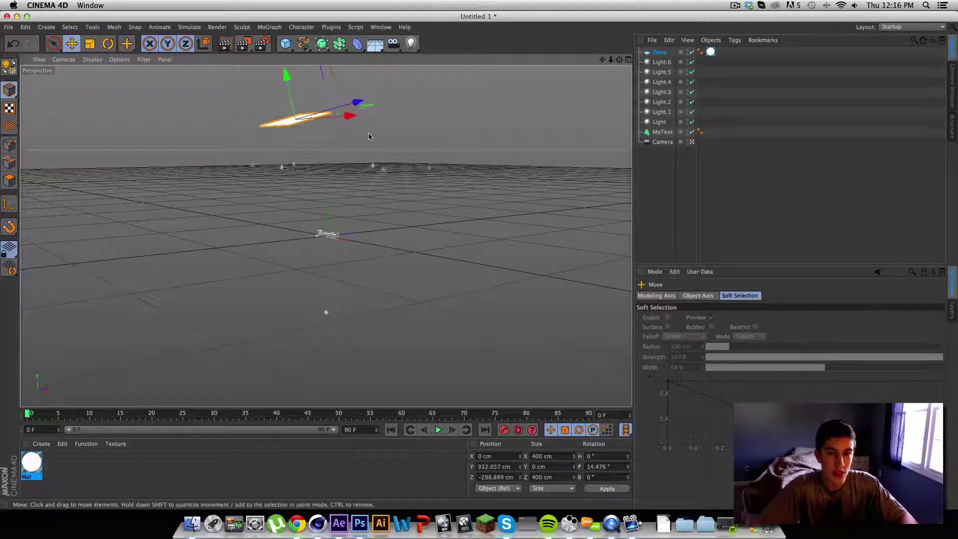
Step: Check the Global Illumination render settings and render the front view of the text
click(27, 413)
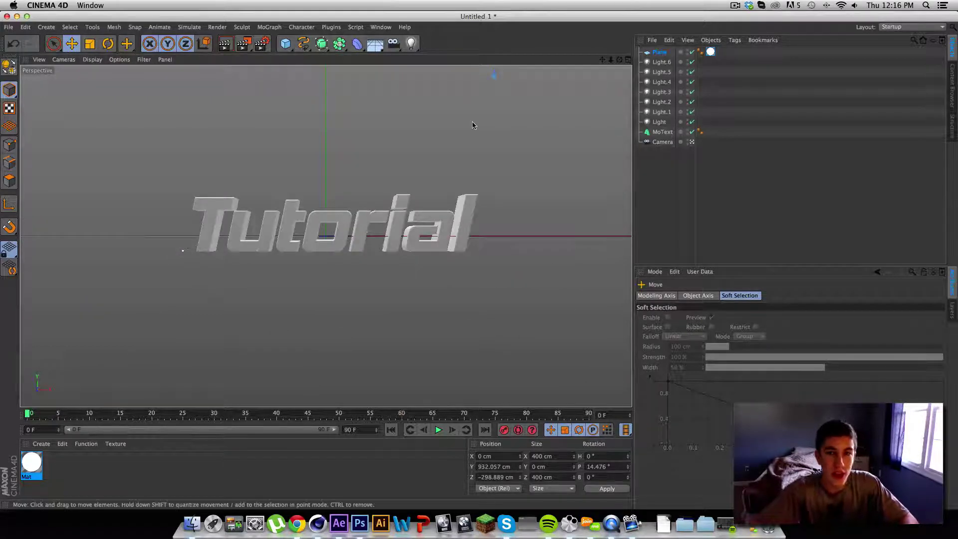
mouse_move(610, 59)
mouse_down()
mouse_move(498, 59)
mouse_move(610, 59)
mouse_up()
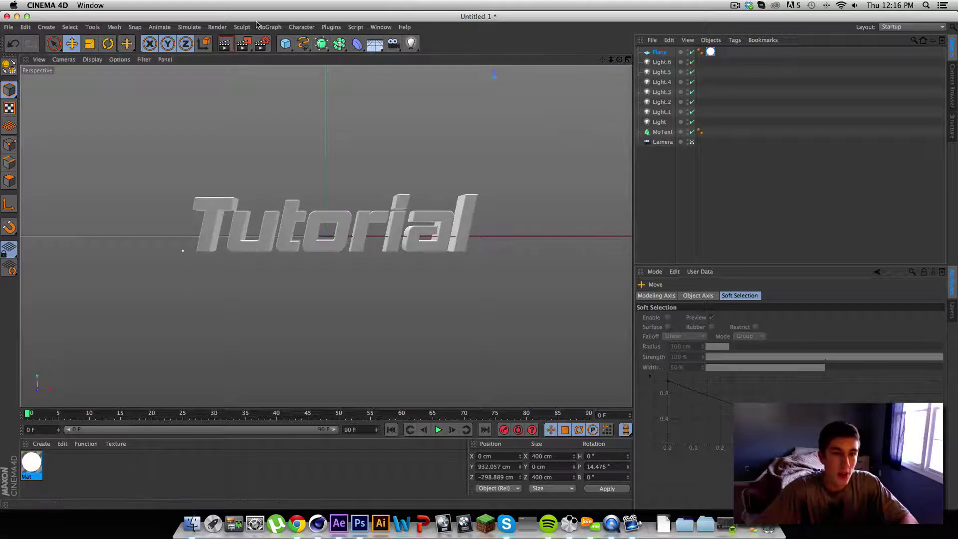
click(261, 43)
click(51, 113)
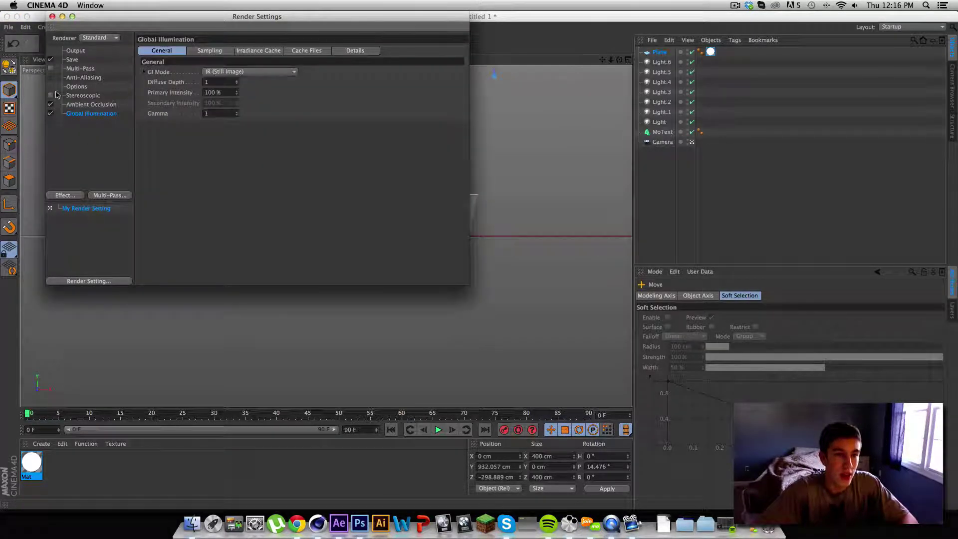
click(52, 17)
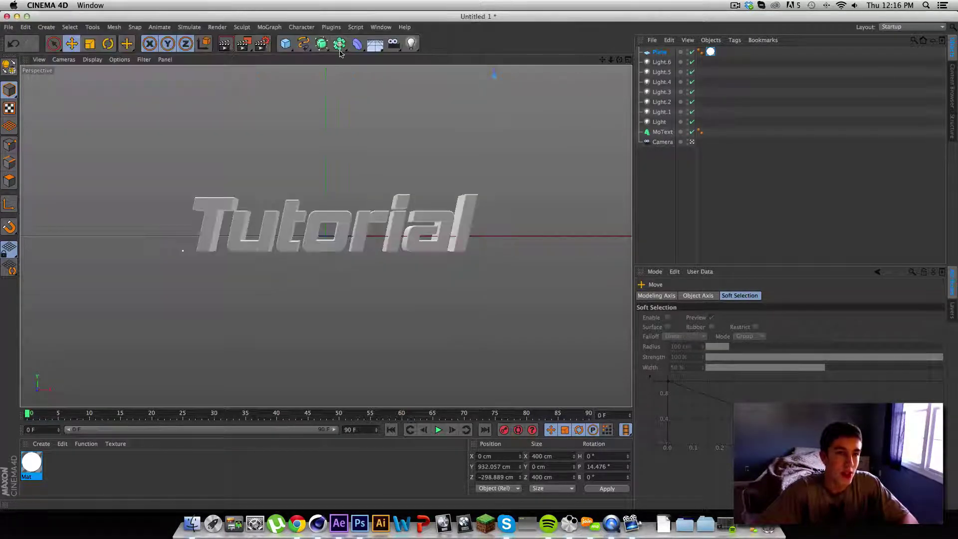
click(224, 45)
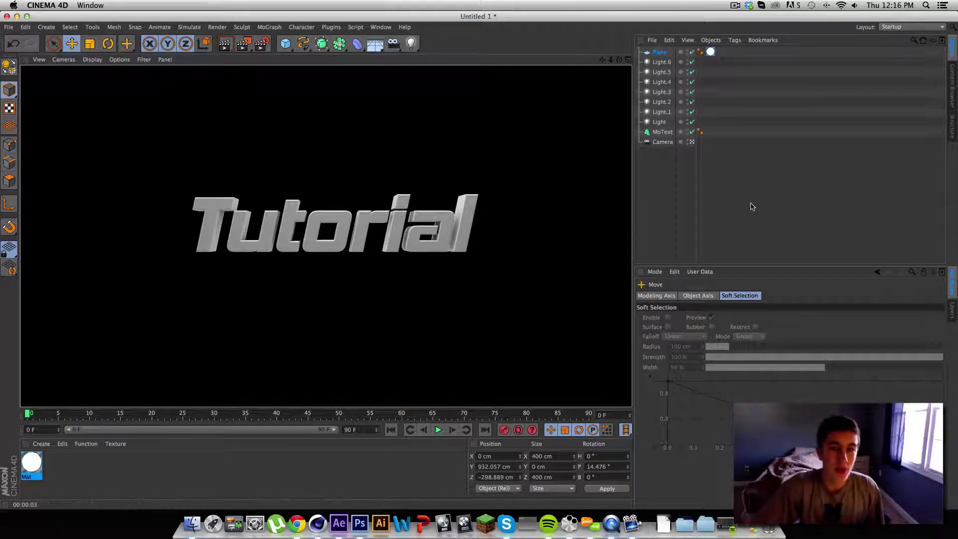
click(777, 183)
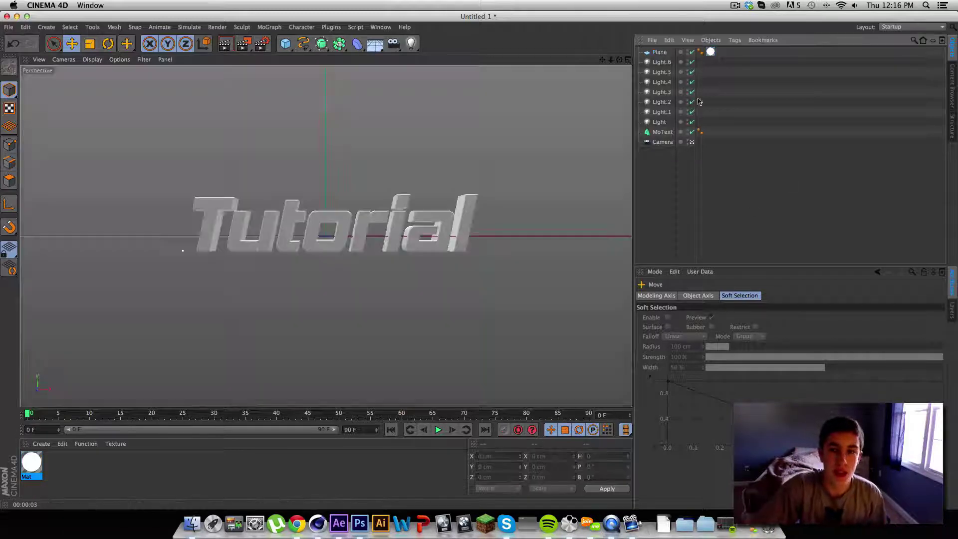
Step: Group all seven lights into a null and name it Fill Lights
click(658, 52)
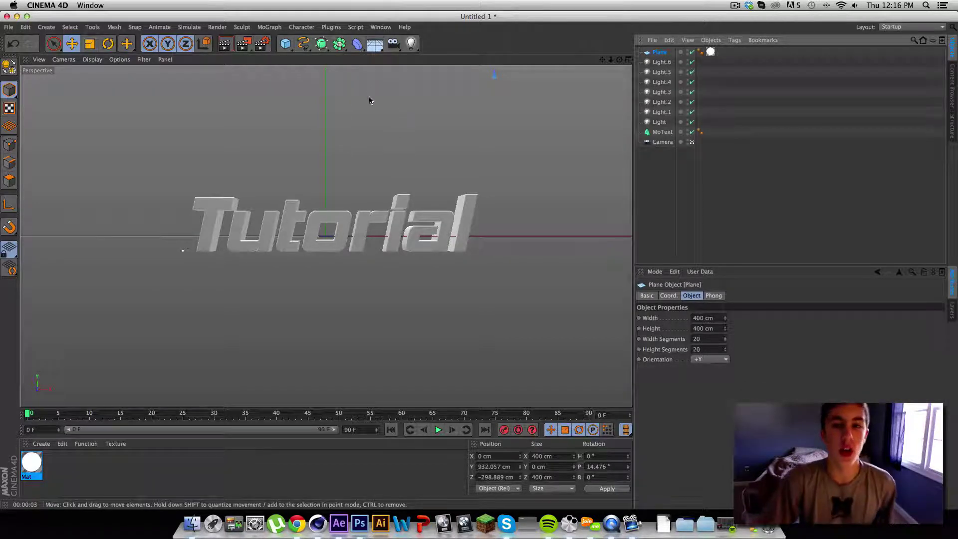
drag(701, 123, 659, 60)
right_click(664, 70)
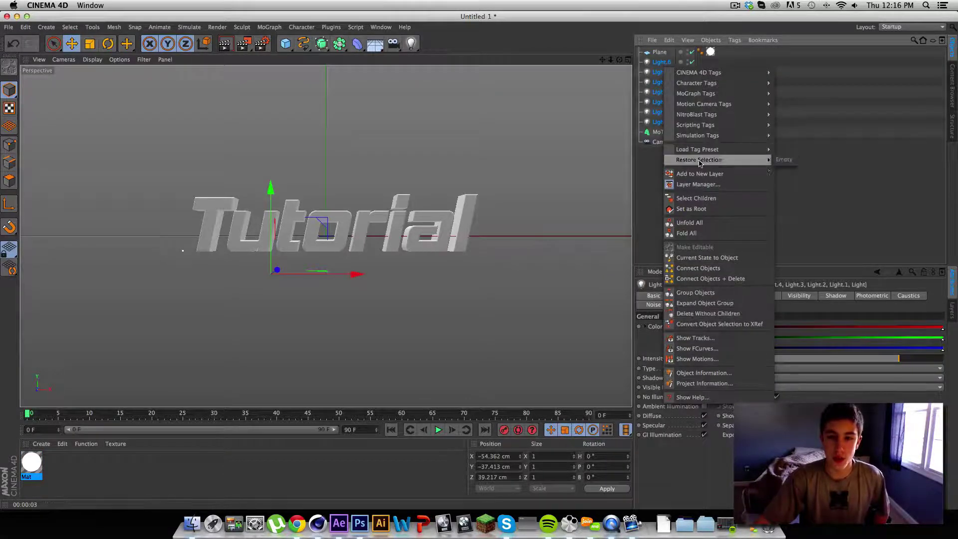
click(694, 292)
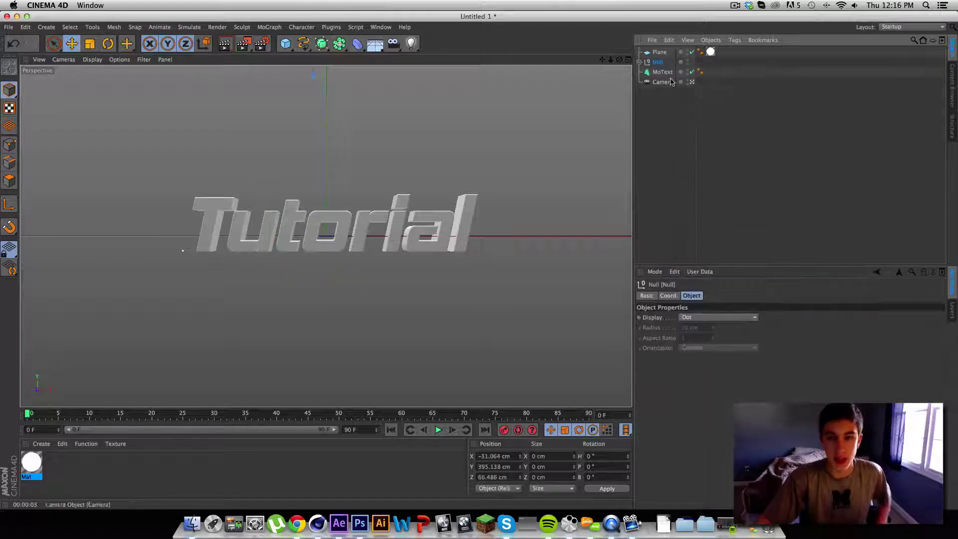
double_click(659, 62)
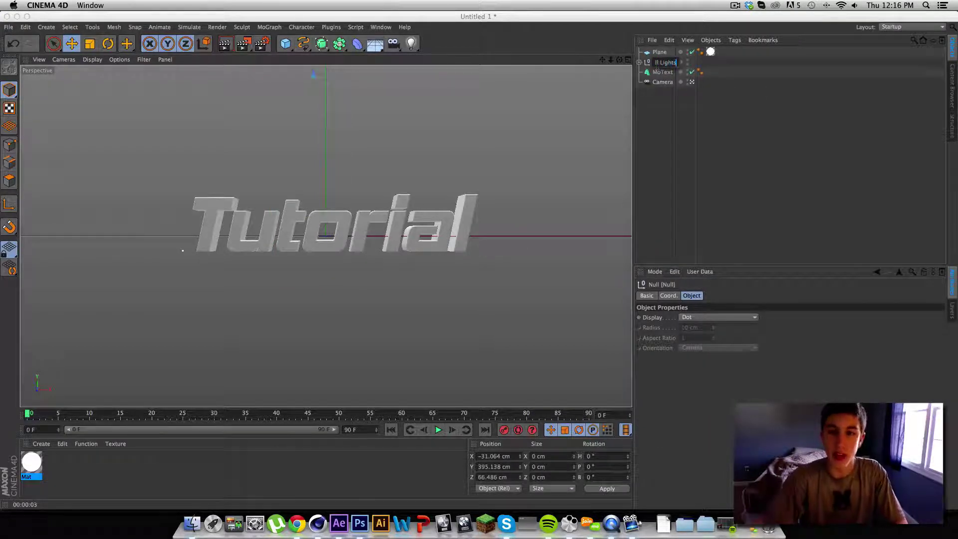
click(680, 87)
click(665, 61)
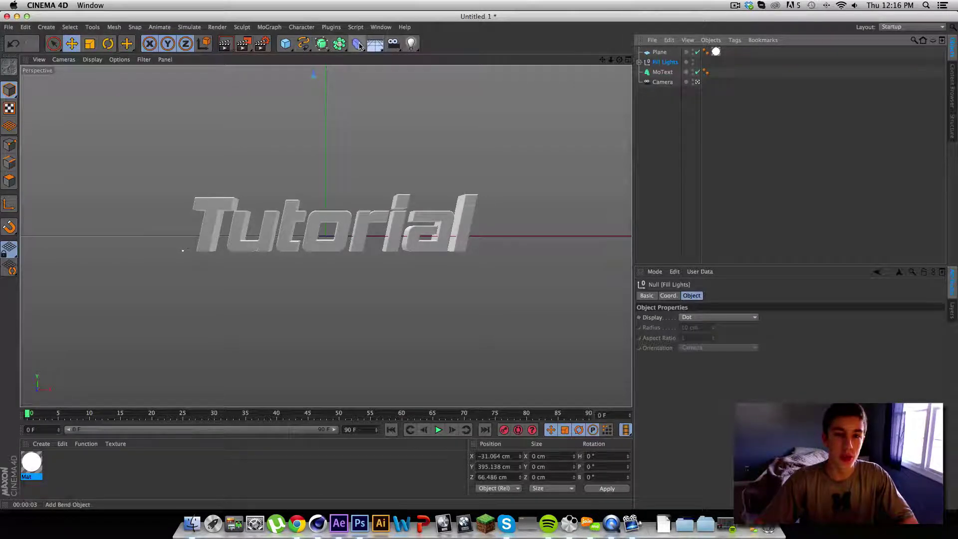
Step: Add a new omni light at the origin and move the plane into the Fill Lights group
drag(417, 49, 438, 59)
click(661, 63)
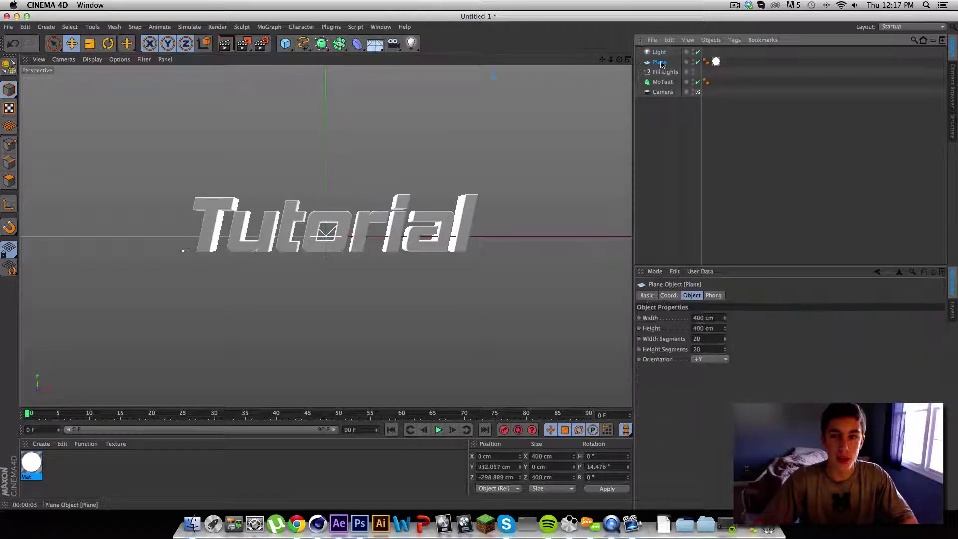
drag(661, 76, 662, 74)
click(639, 62)
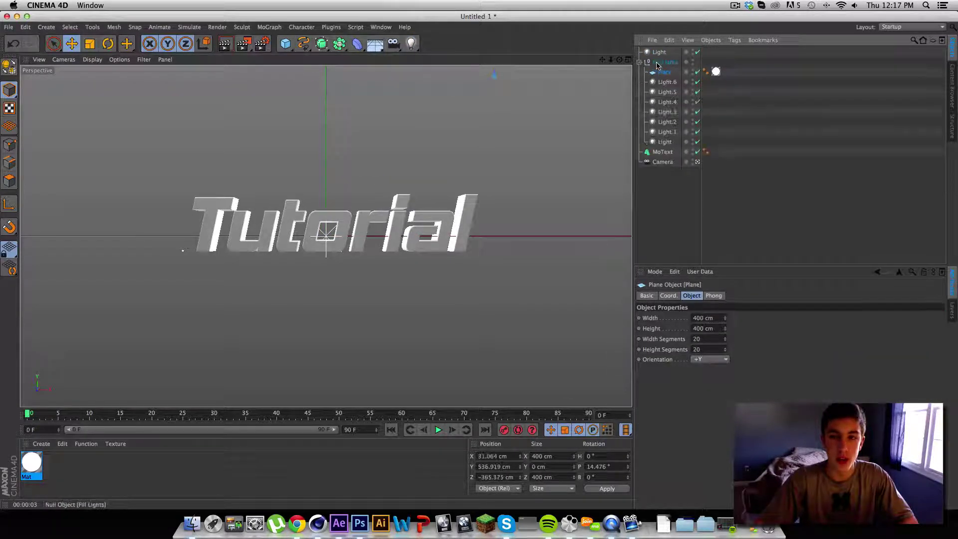
click(640, 62)
Step: Set the new light's falloff to Inverse Square (Physically Accurate)
click(658, 52)
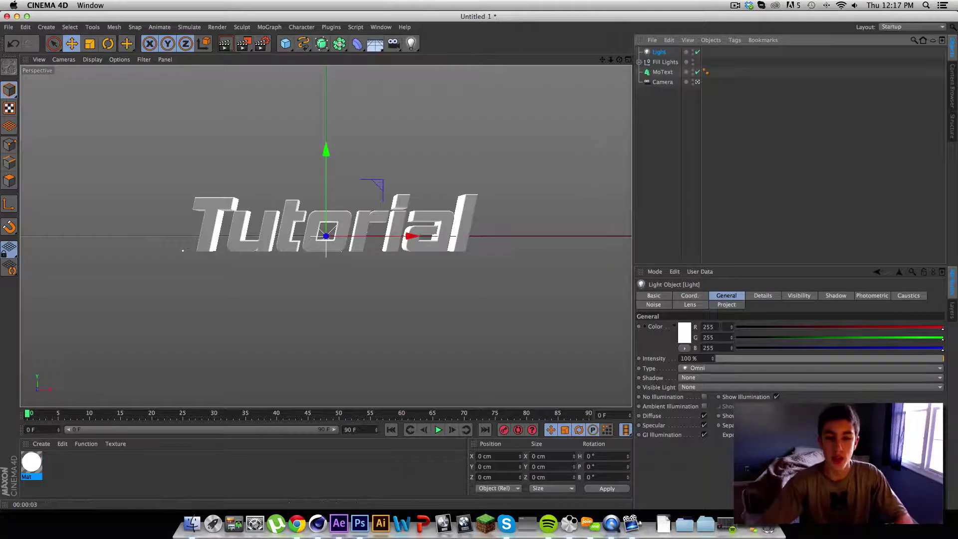
click(763, 296)
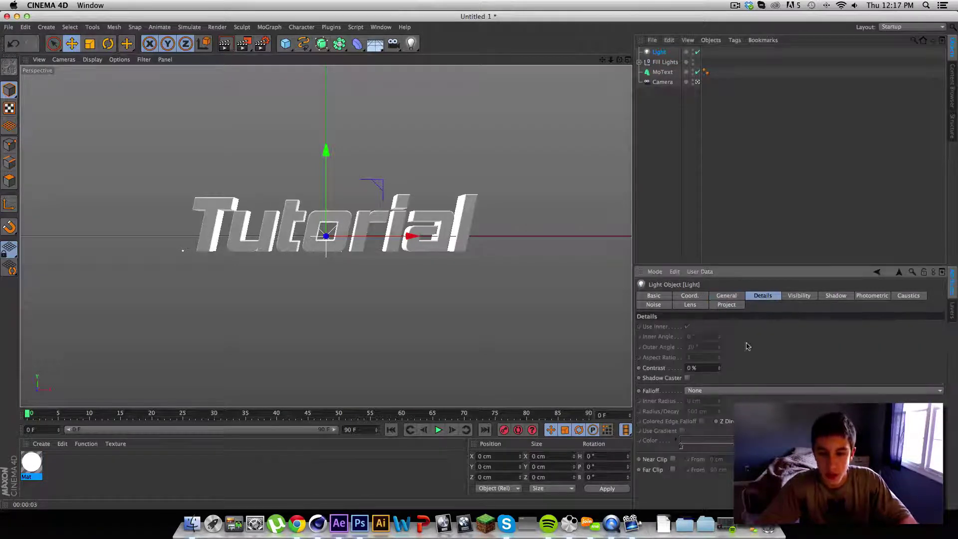
click(725, 297)
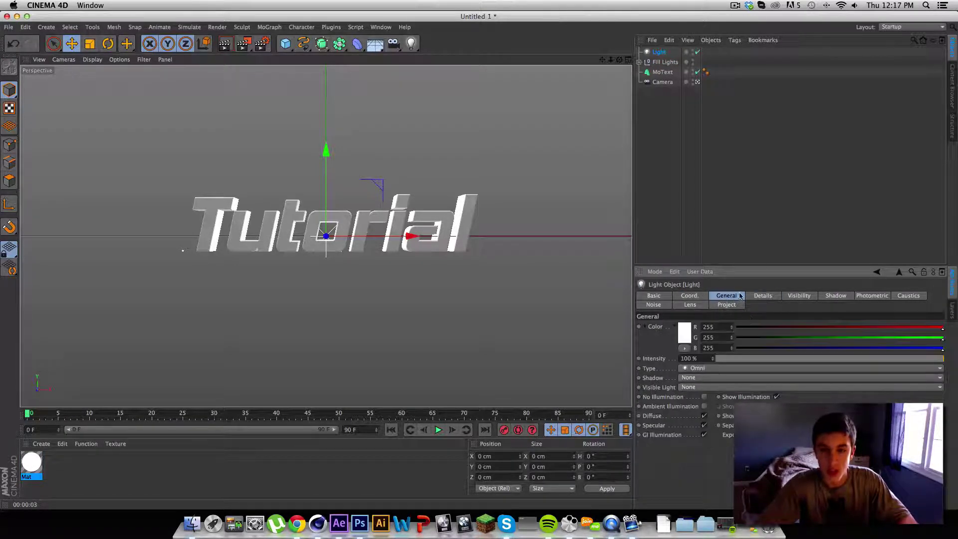
click(761, 298)
click(713, 391)
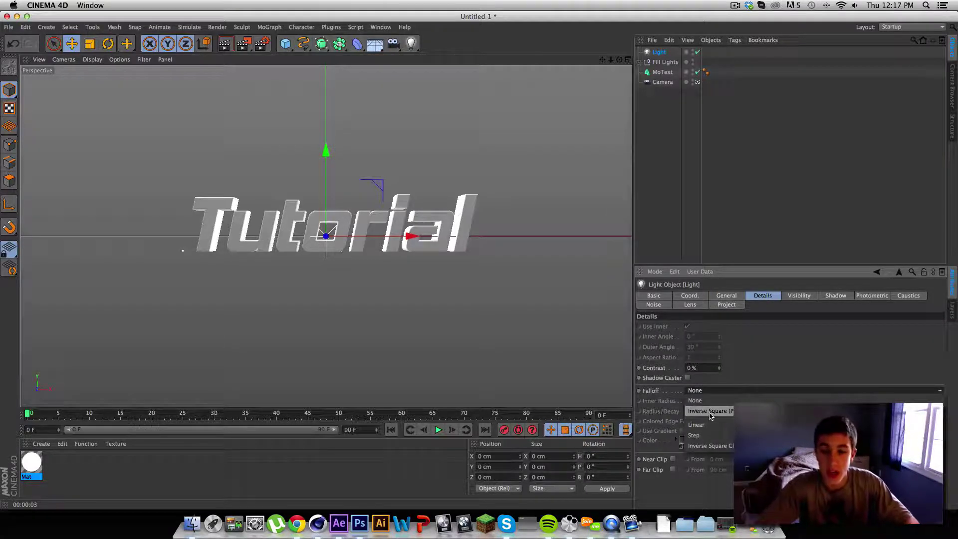
click(713, 411)
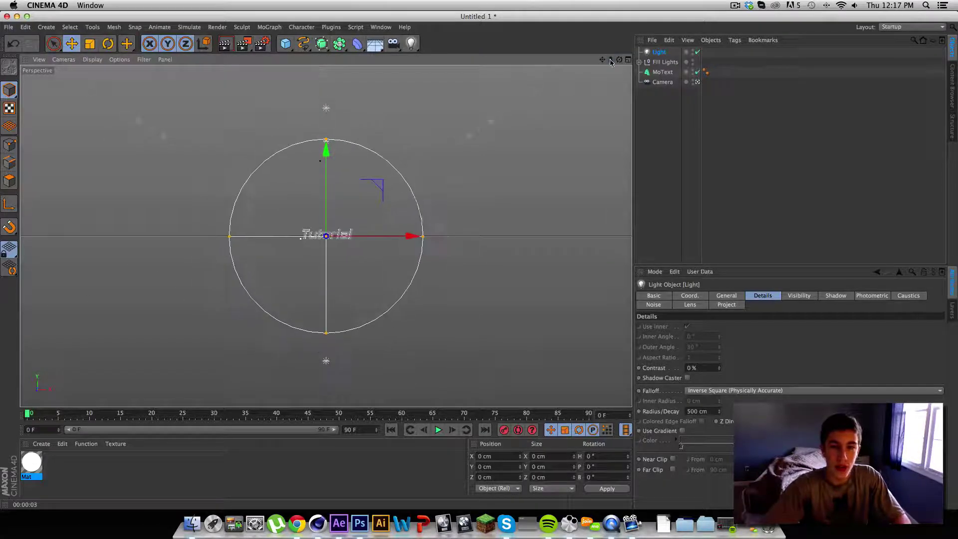
Step: Move the new light in front of the text to about X -43 cm, Z -208 cm
drag(619, 59, 622, 66)
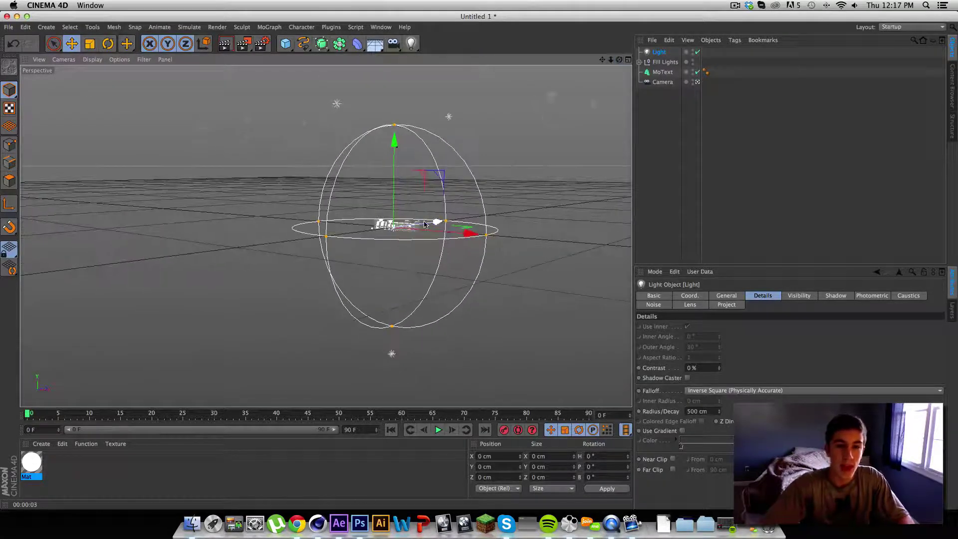
drag(436, 222, 414, 237)
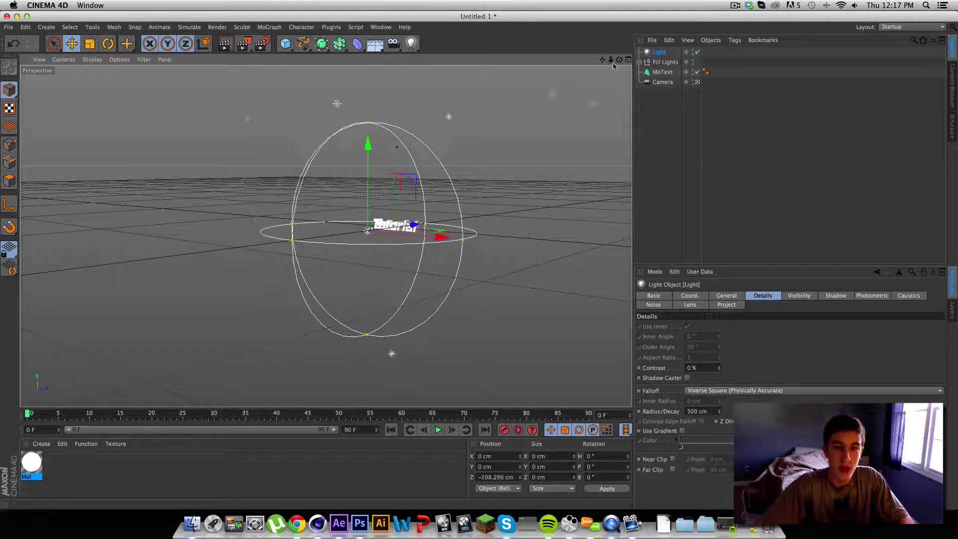
drag(30, 416, 54, 417)
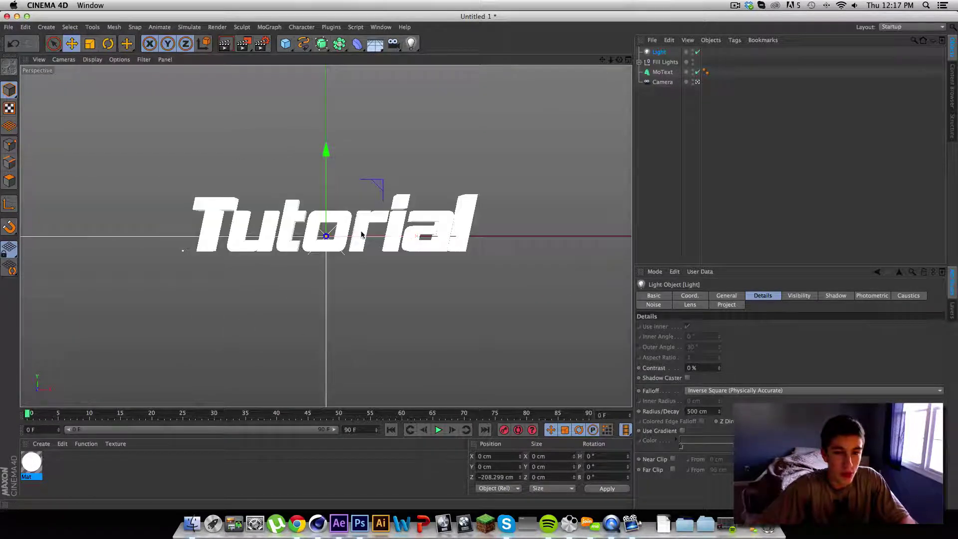
drag(361, 234, 330, 237)
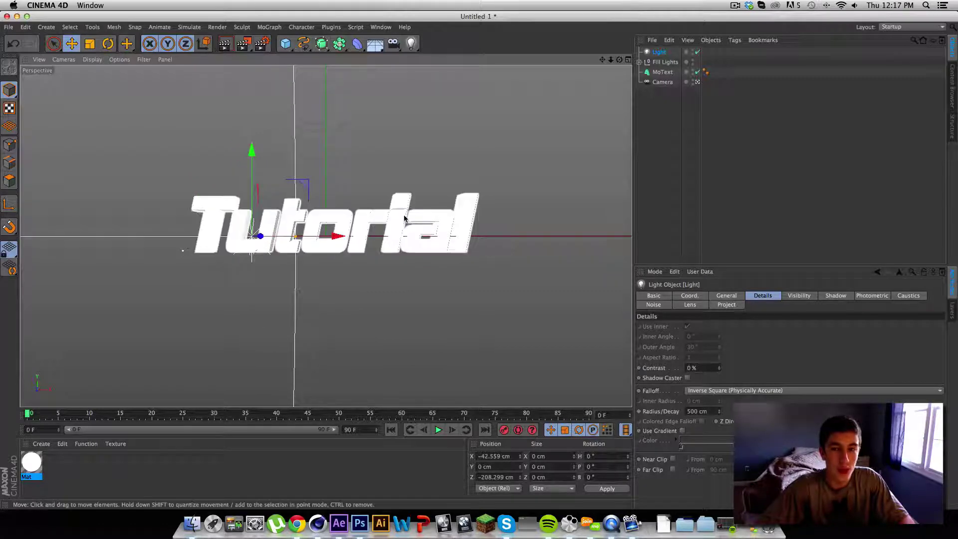
drag(611, 60, 538, 62)
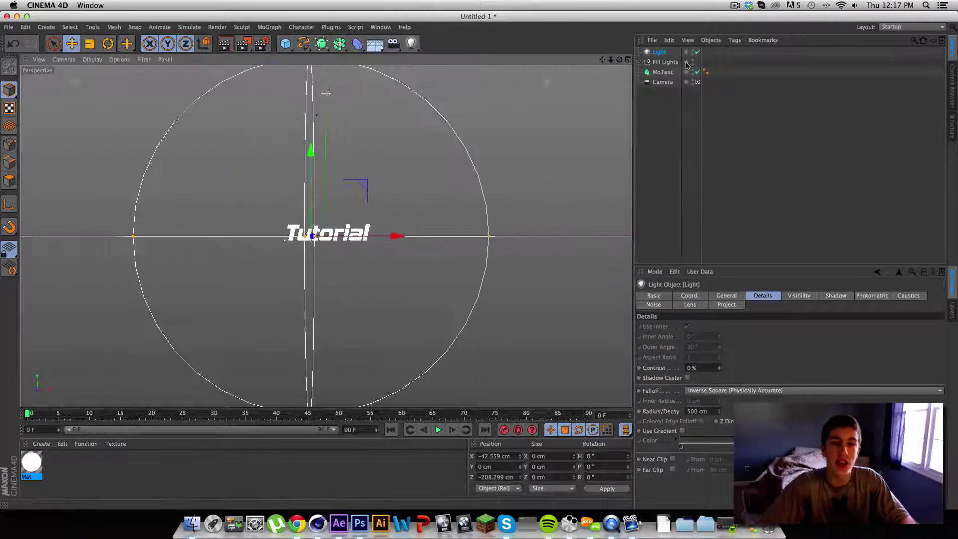
click(663, 62)
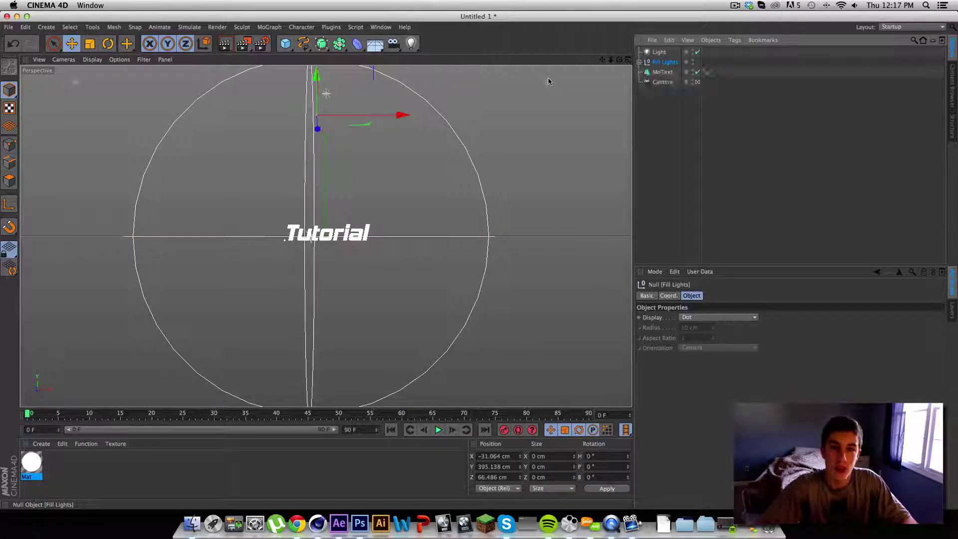
click(659, 52)
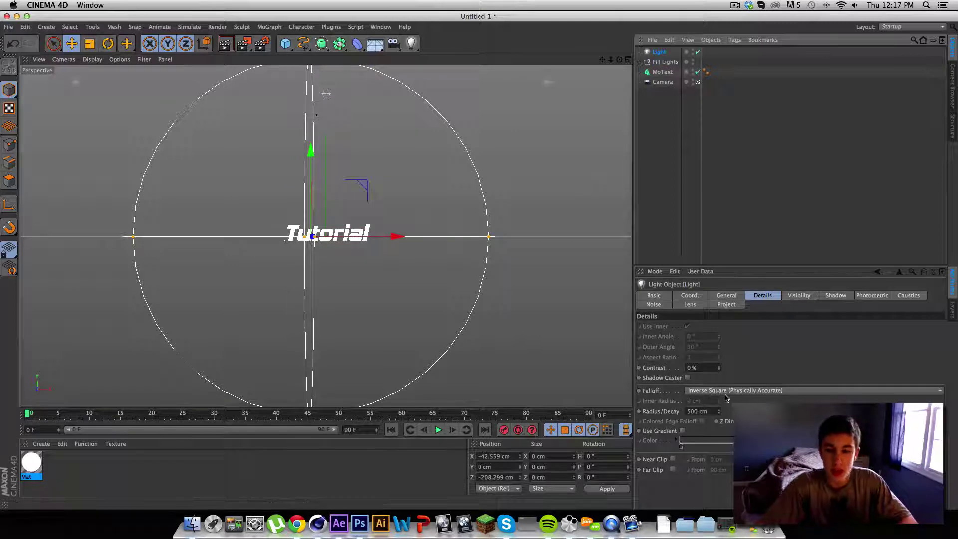
Step: Move the main light to the right side of the "Tutorial" text, at about X 425 cm
drag(395, 236, 156, 244)
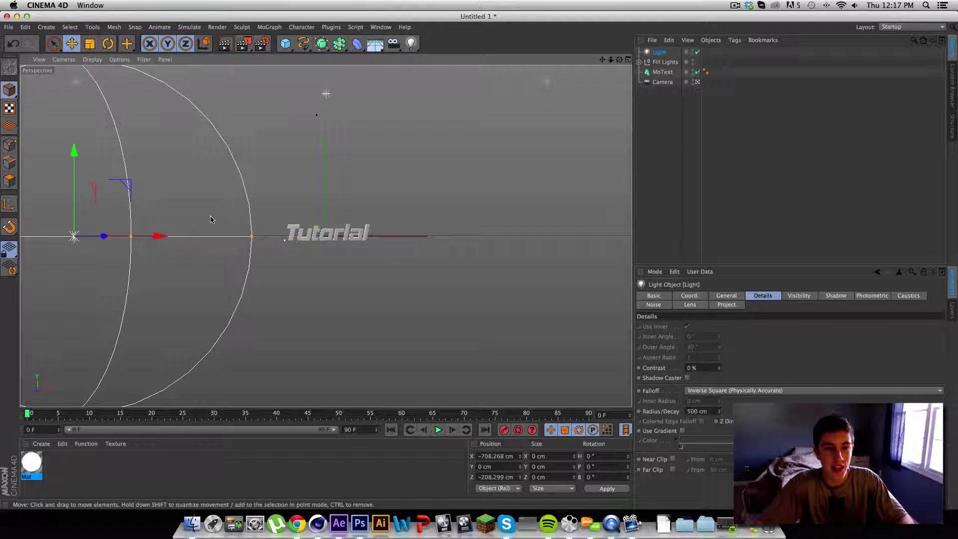
drag(172, 239, 560, 262)
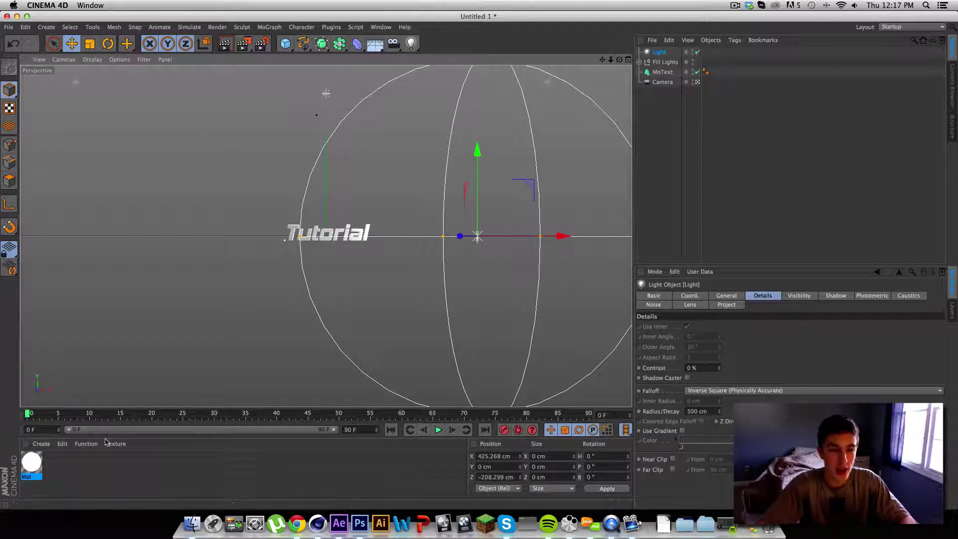
Step: Create a new material and set its specular width to about 18% and inner width to about 20%
double_click(47, 462)
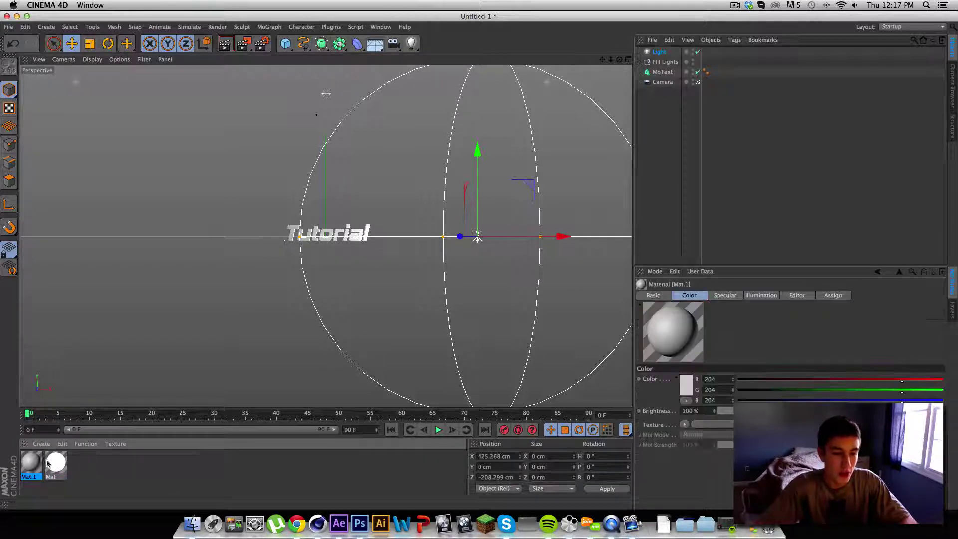
double_click(32, 463)
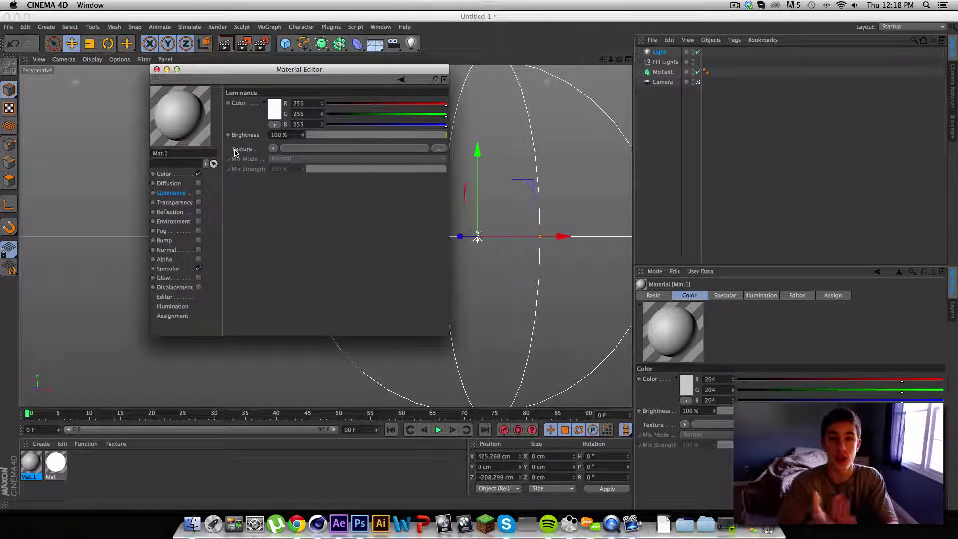
click(167, 268)
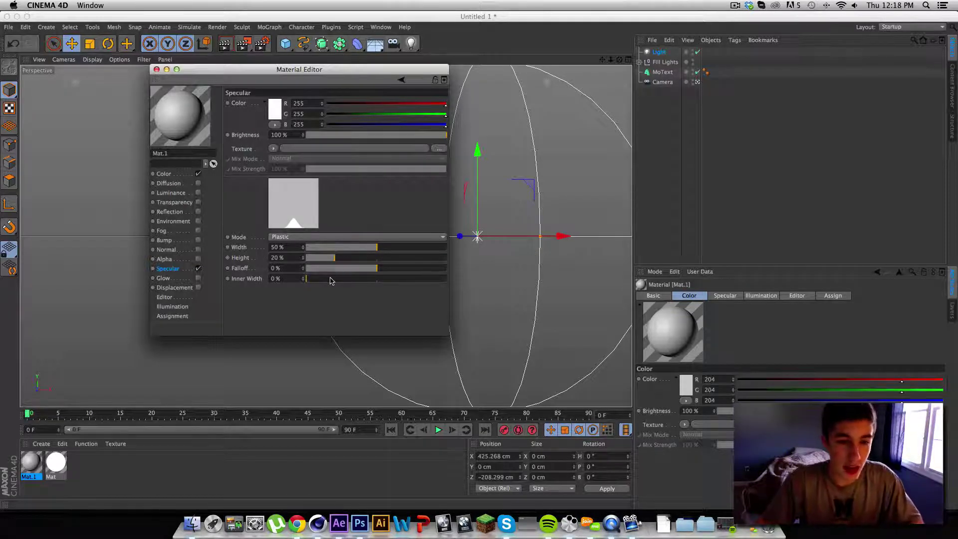
mouse_move(330, 280)
mouse_down()
mouse_move(342, 280)
mouse_move(323, 280)
mouse_up()
drag(361, 248, 335, 280)
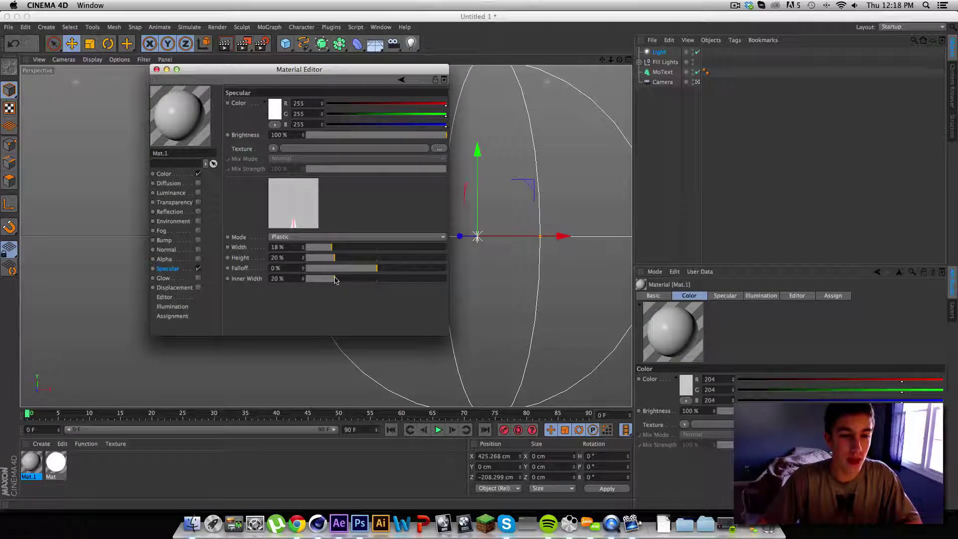
Step: Apply the new material to the MoText object and render a preview through the camera
click(156, 70)
drag(35, 459, 668, 76)
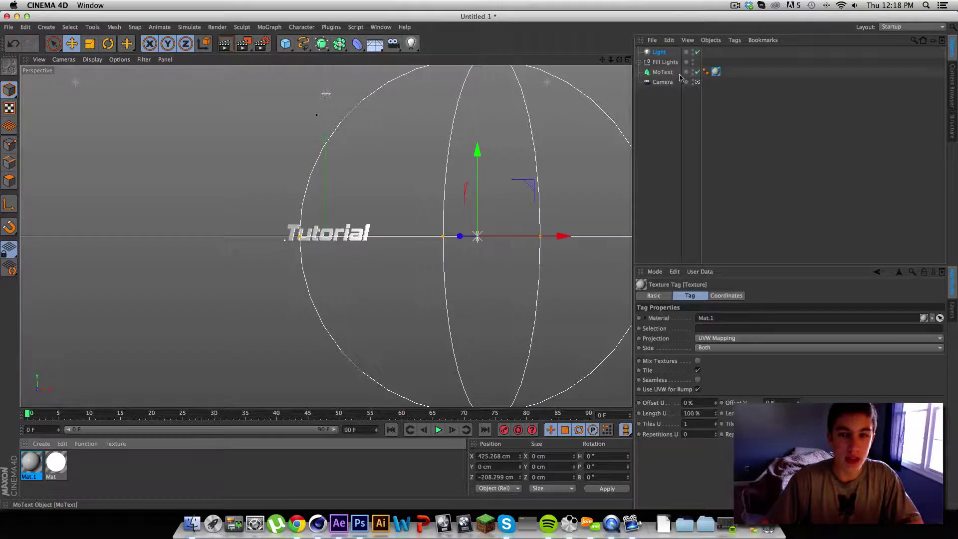
click(29, 416)
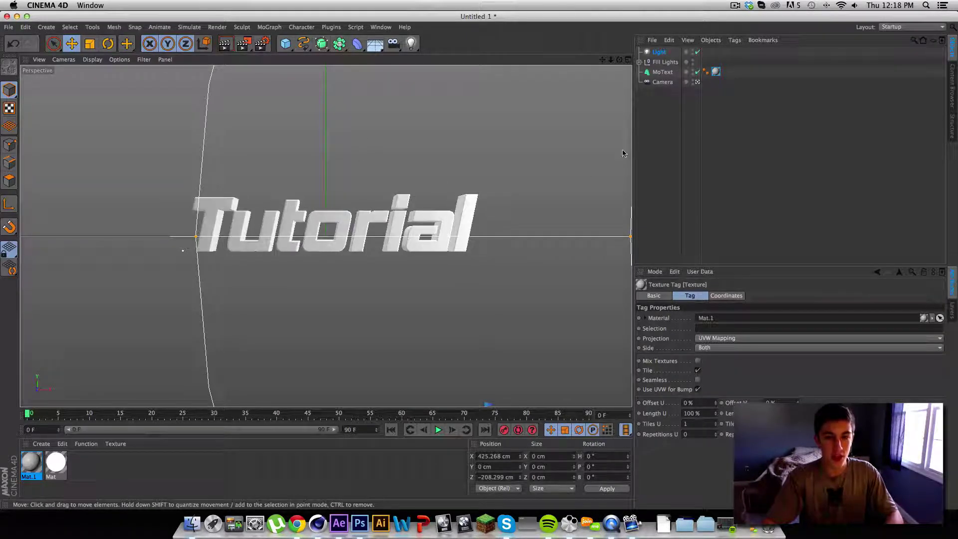
click(226, 44)
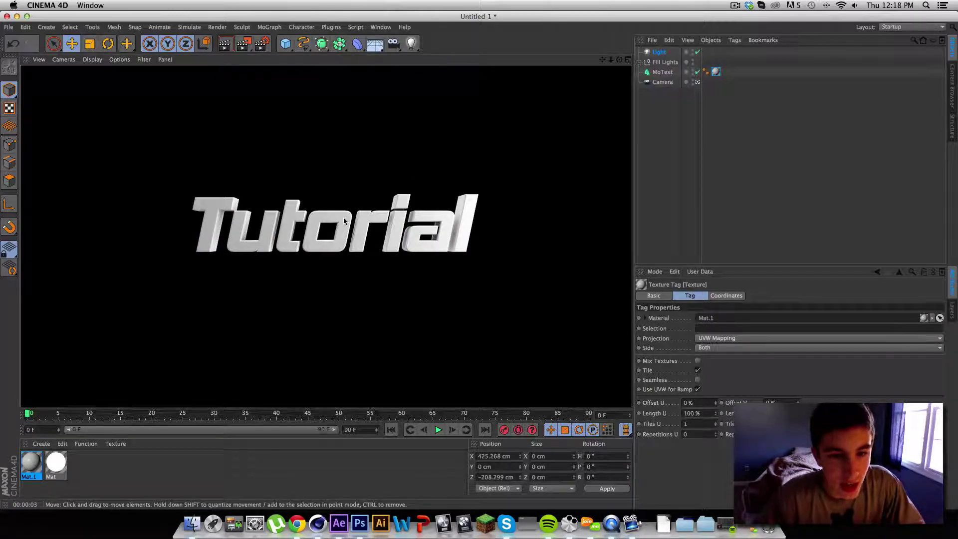
Step: Set the text material's specular color to a saturated blue
double_click(31, 463)
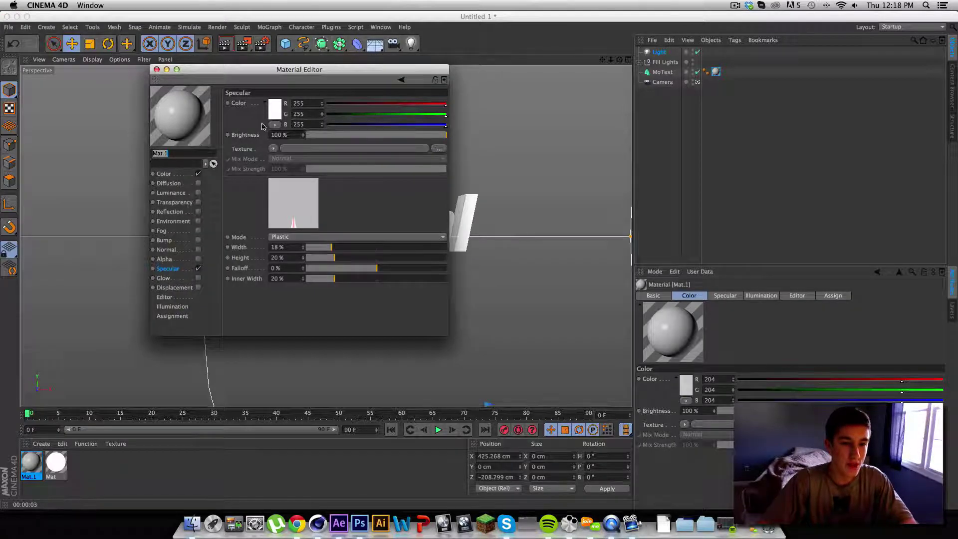
click(274, 111)
click(302, 78)
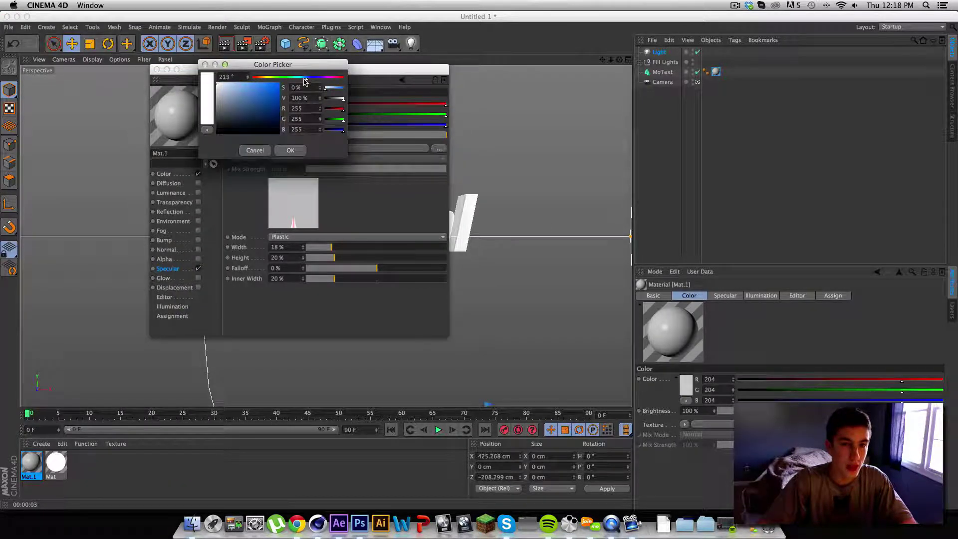
click(279, 83)
click(290, 150)
Step: Set the material's base color to bright blue, R 0, G 165, B 255
click(164, 174)
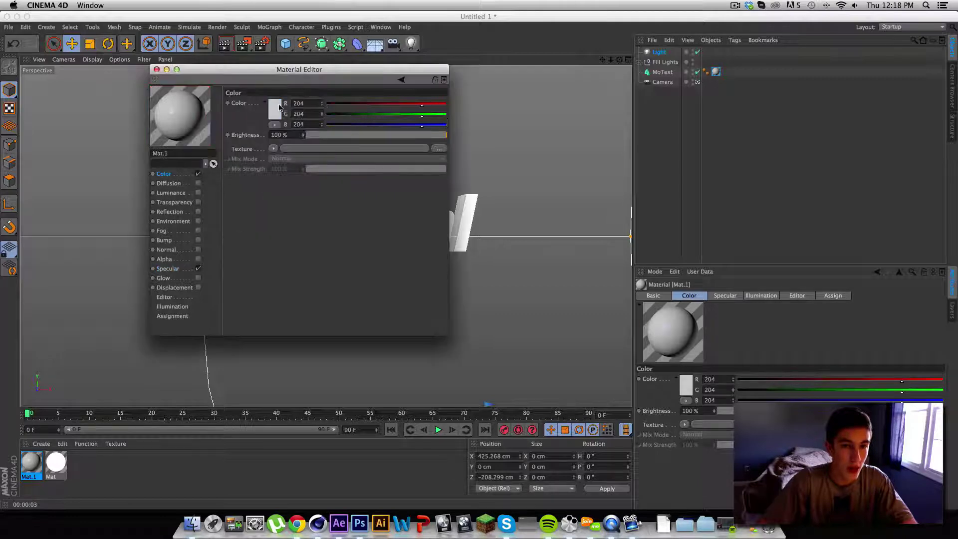
click(275, 107)
click(306, 76)
drag(306, 76, 319, 63)
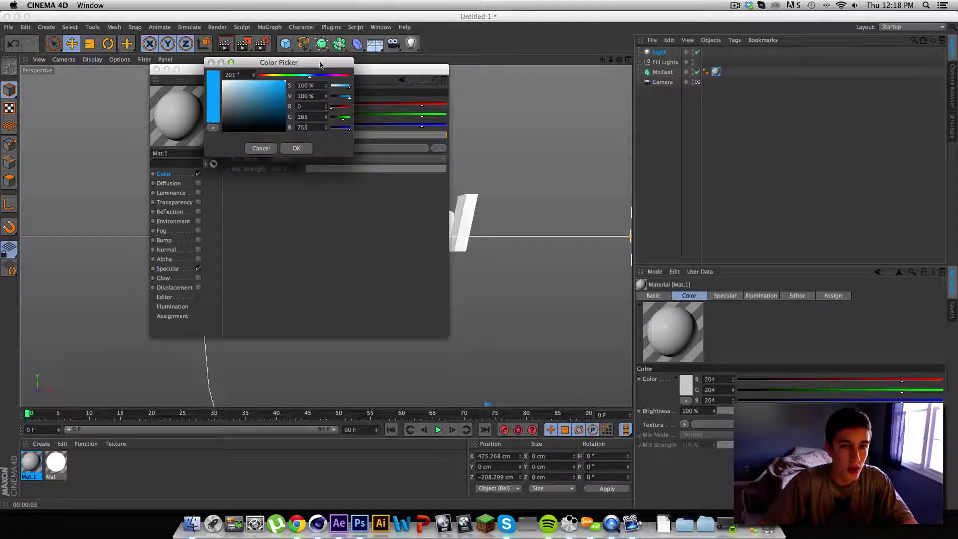
click(302, 145)
Step: Change the material's preview scene to Object (Soft Shadow)
right_click(212, 131)
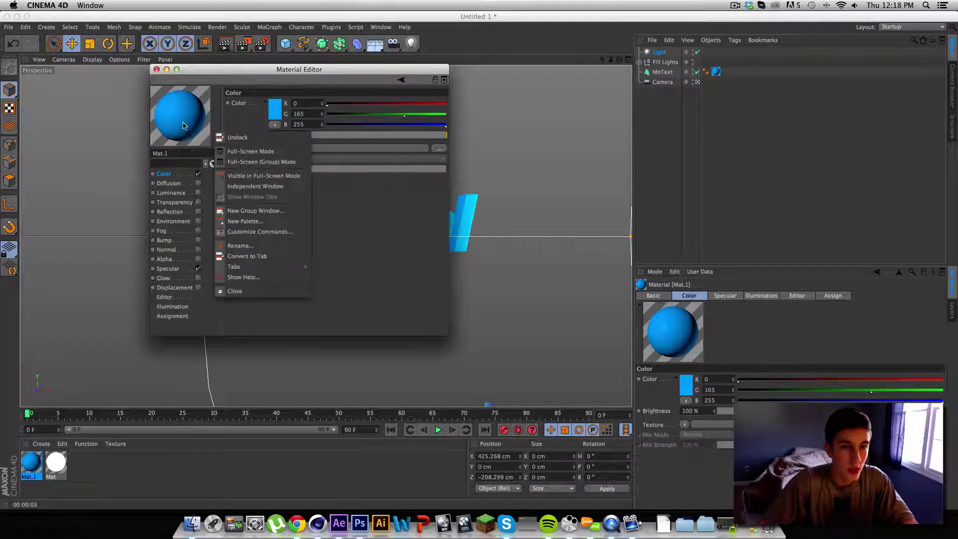
click(183, 123)
right_click(180, 137)
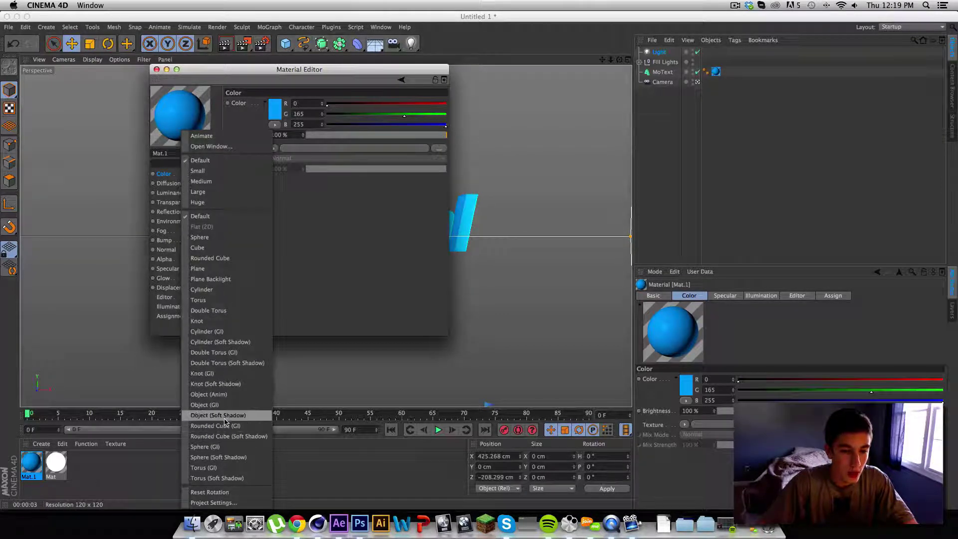
click(222, 437)
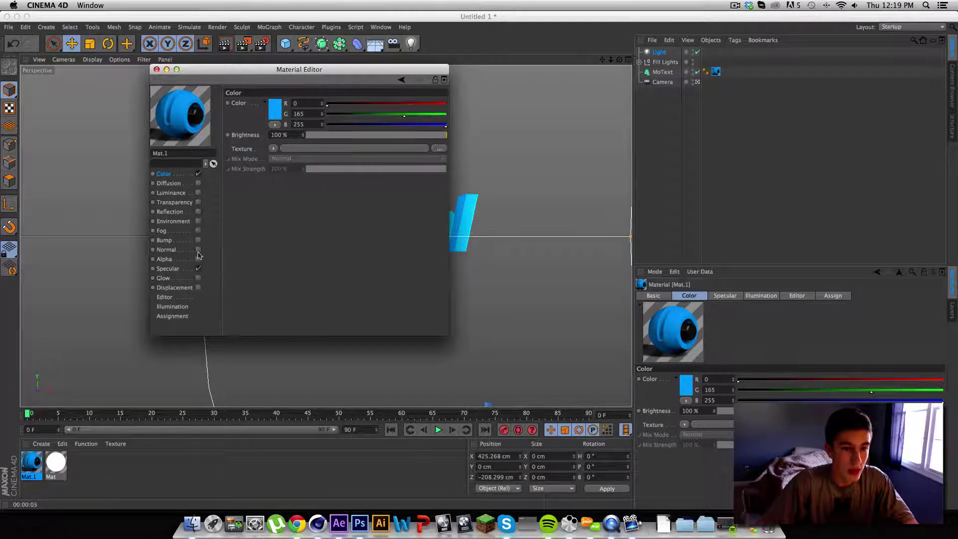
Step: Enable luminance on the blue material at a very low brightness and render a preview of the text
click(199, 193)
drag(335, 136, 310, 135)
click(157, 70)
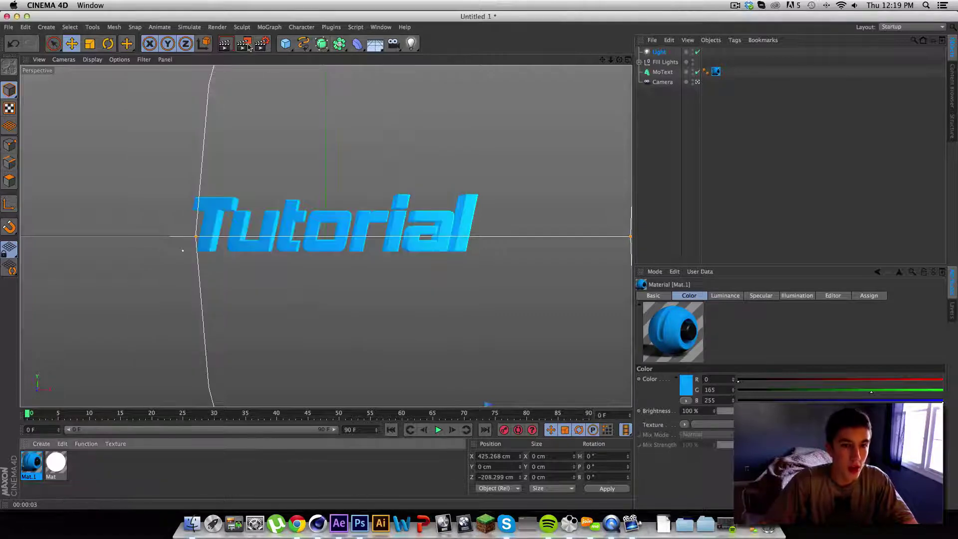
click(226, 46)
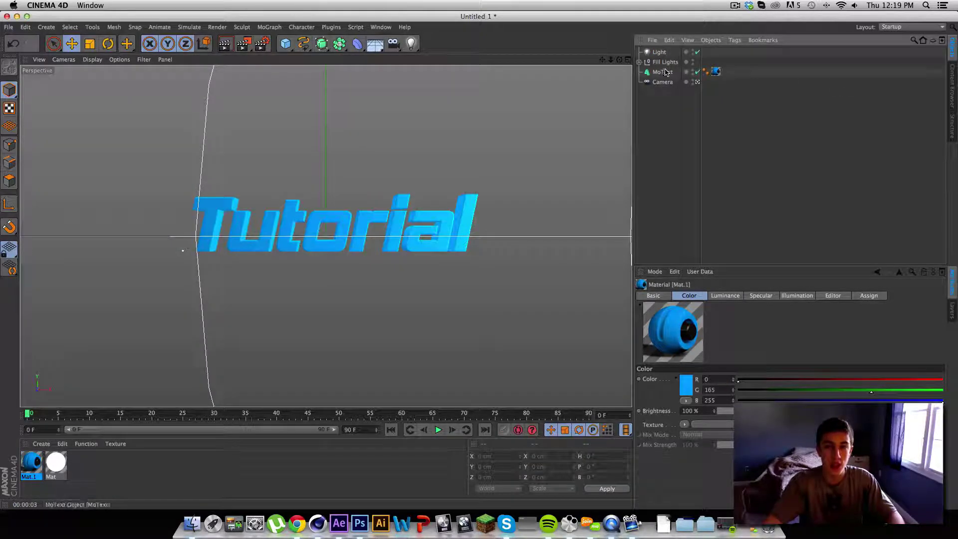
Step: Duplicate the main omni light
click(662, 53)
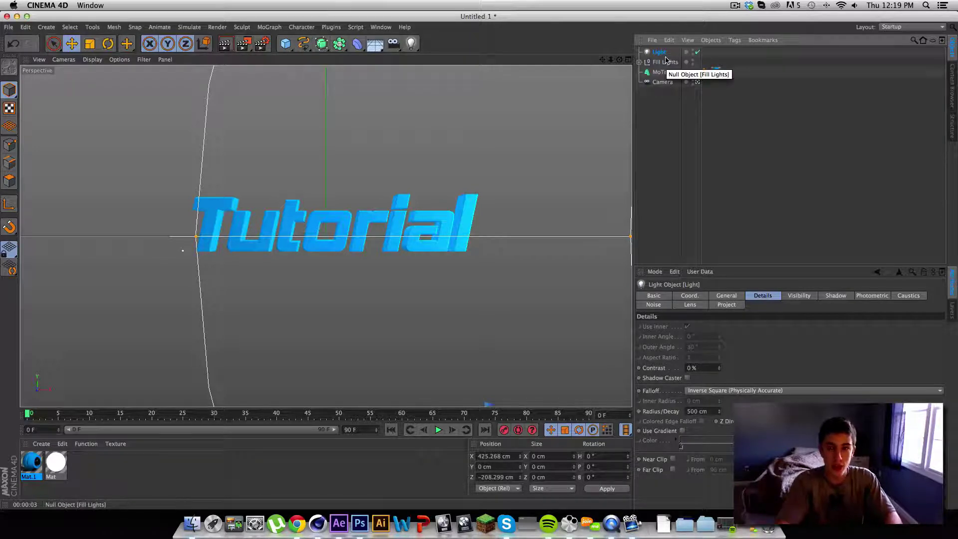
key(super+c)
key(super+v)
Step: Move the duplicated light above the text to about X -4 cm, Y 322 cm
drag(610, 60, 583, 61)
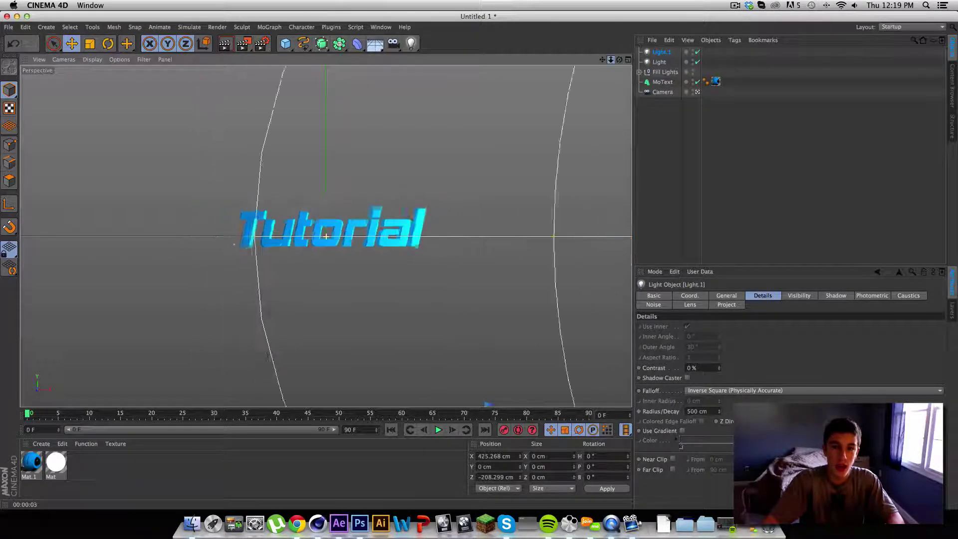
scroll(325, 236, down, 3)
drag(562, 235, 268, 205)
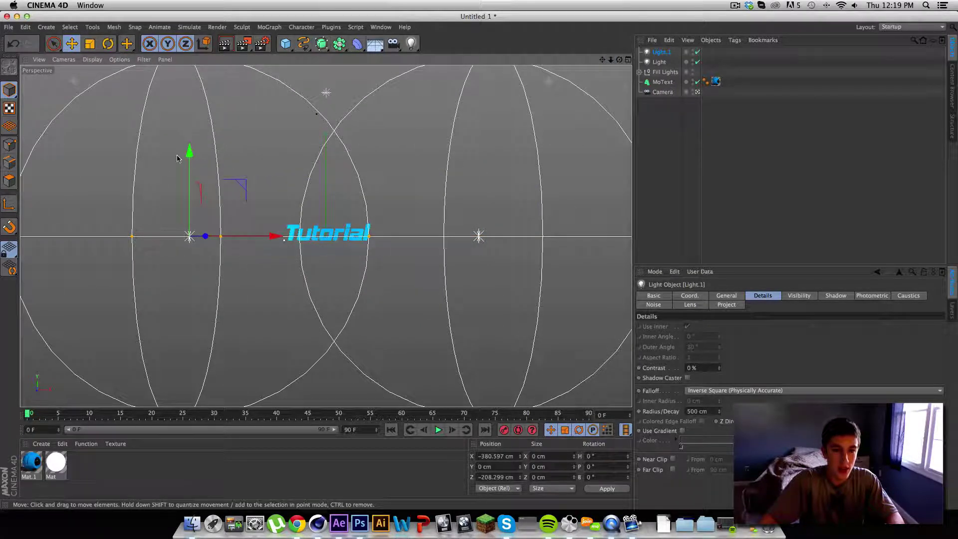
drag(188, 152, 222, 110)
drag(300, 143, 383, 148)
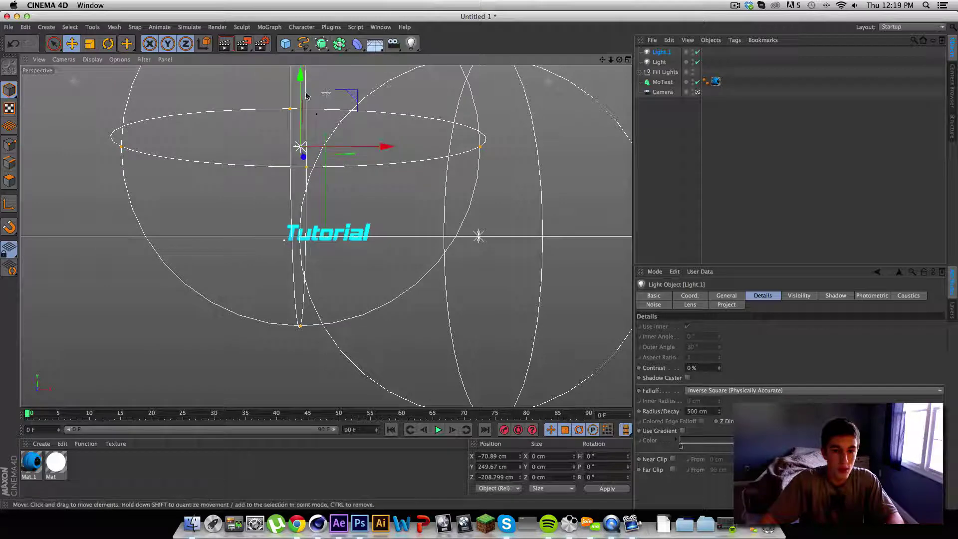
drag(303, 92, 363, 85)
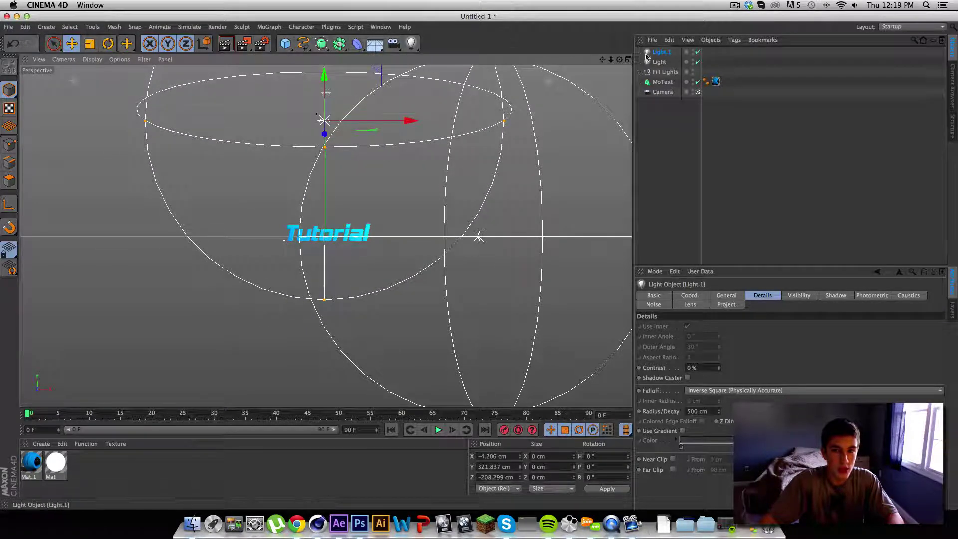
Step: Delete the original light on the right of the text and render a preview through the camera
drag(619, 59, 543, 77)
click(666, 62)
key(Delete)
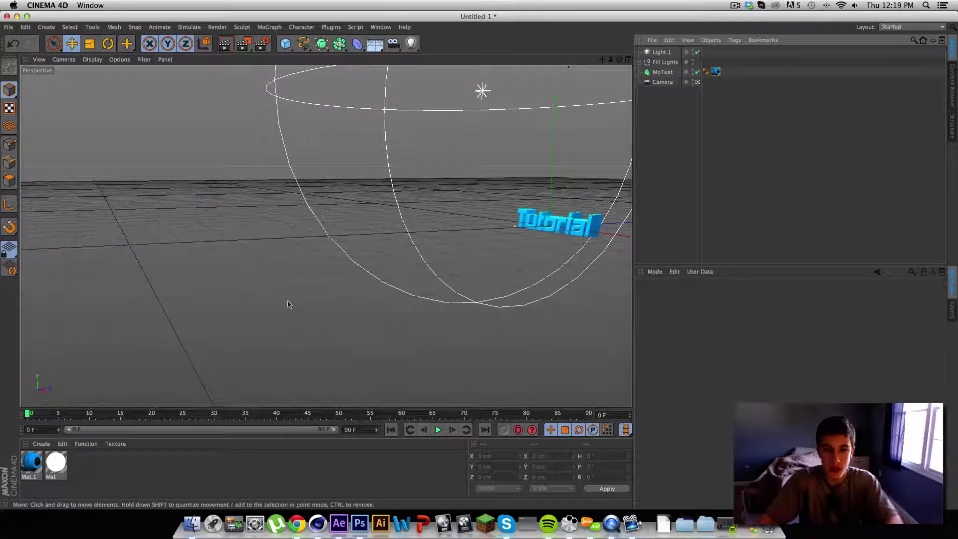
drag(52, 413, 28, 414)
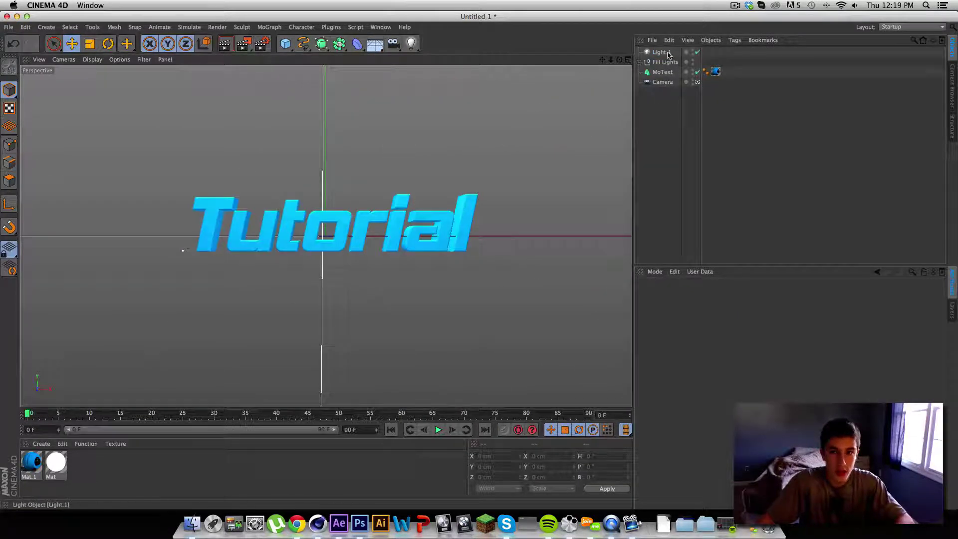
click(226, 45)
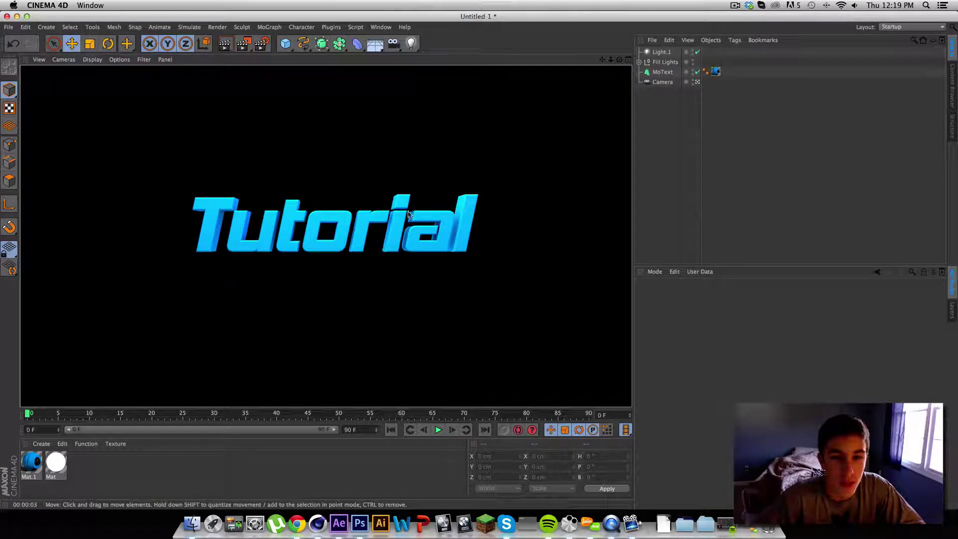
Step: Move the remaining overhead light to the upper right of the text, at about X 472 cm, and return to the camera view
click(661, 51)
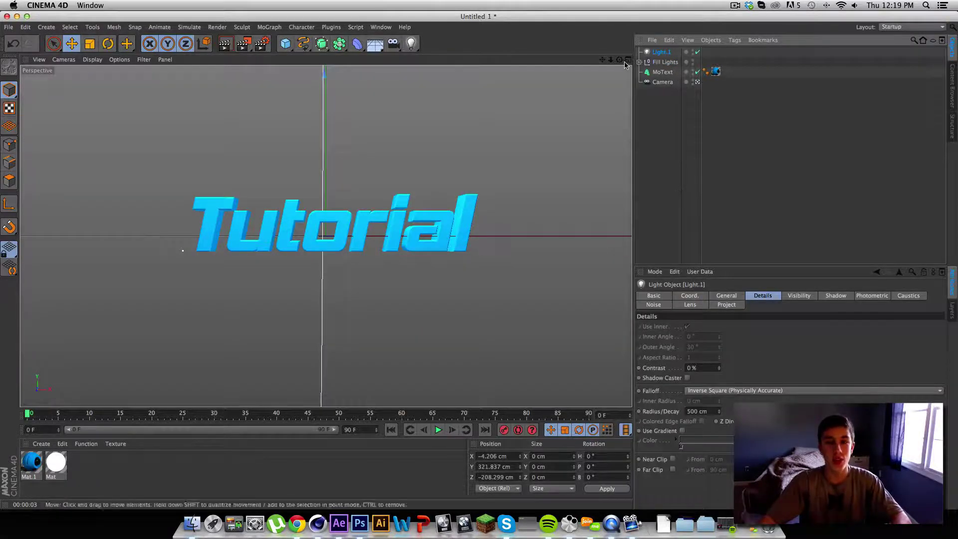
drag(619, 60, 529, 75)
alt+drag(325, 235, 55, 414)
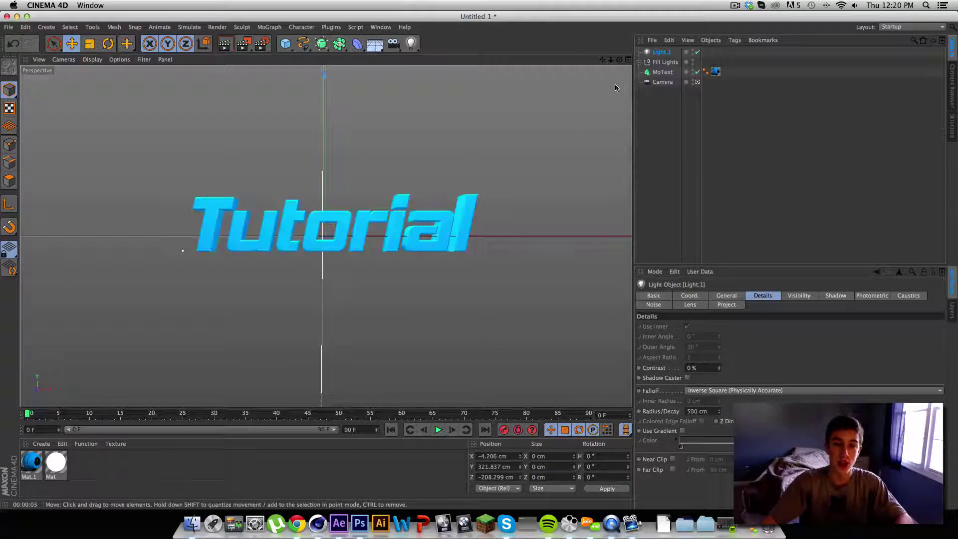
drag(619, 59, 425, 134)
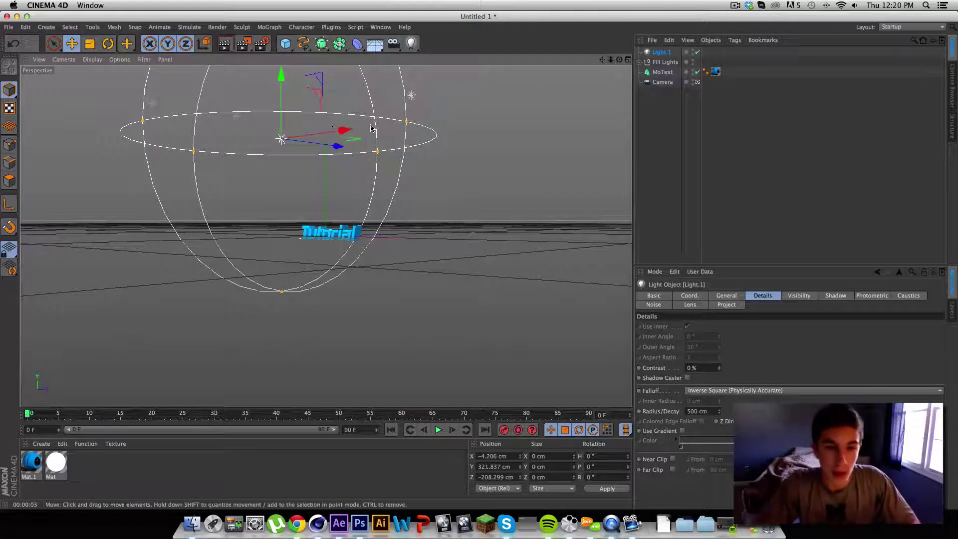
drag(337, 131, 504, 126)
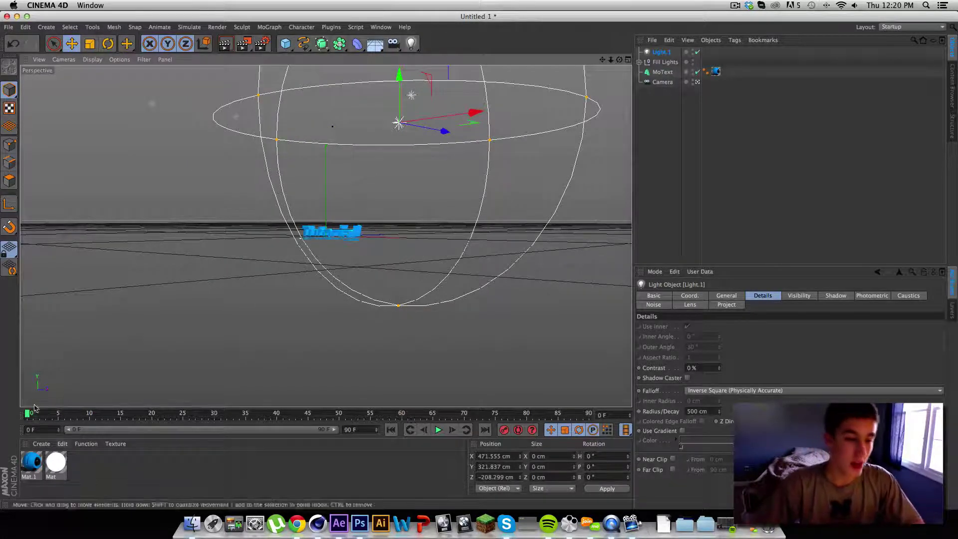
mouse_move(29, 414)
mouse_down()
mouse_move(47, 415)
mouse_move(33, 416)
mouse_up()
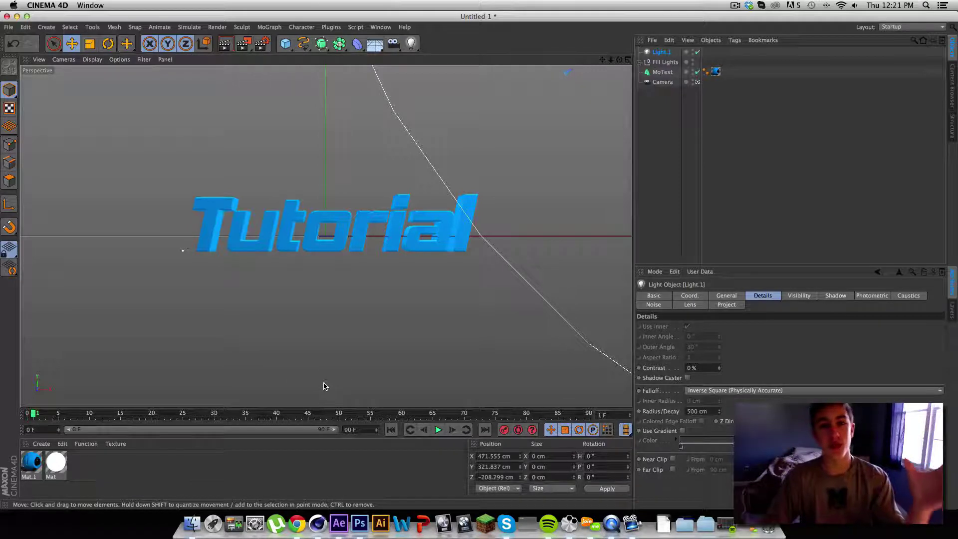
click(751, 5)
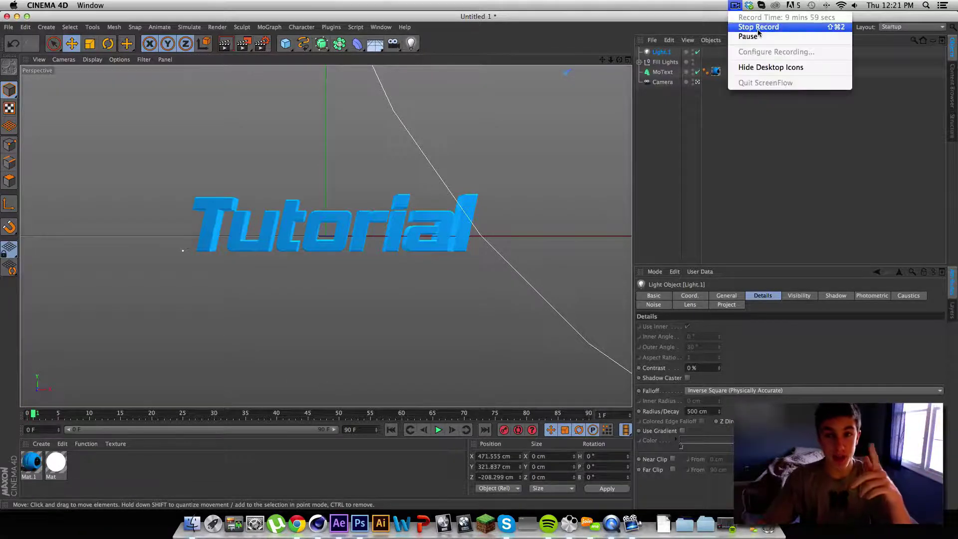